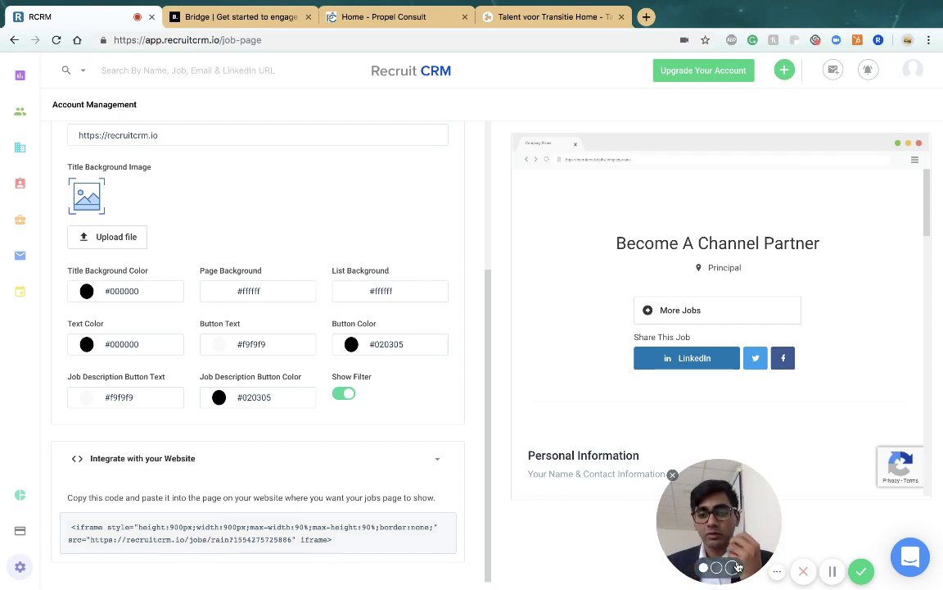
Open the Job Page Settings from the admin settings and look over the available job page options.
scroll(188, 371, "up", 5)
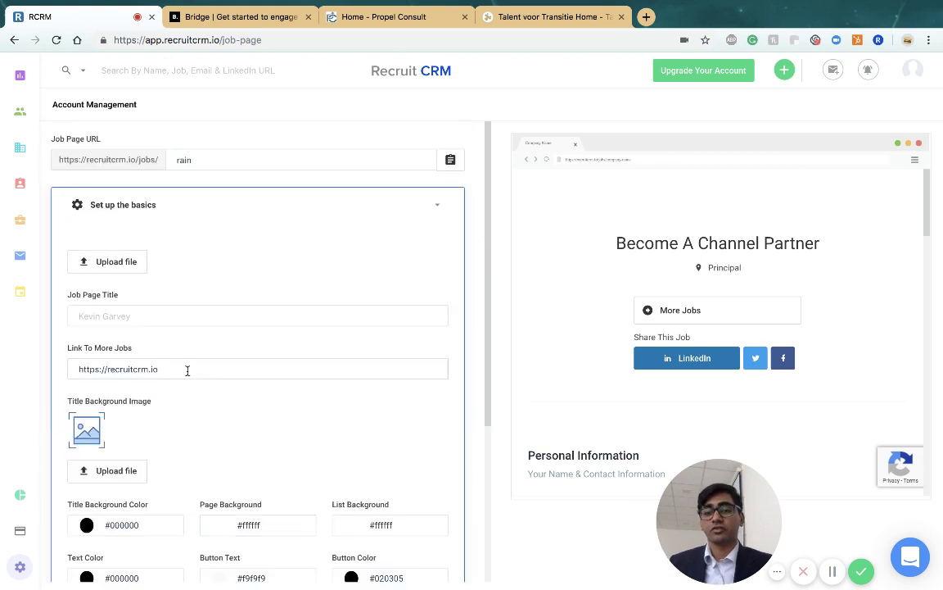
left_click(20, 566)
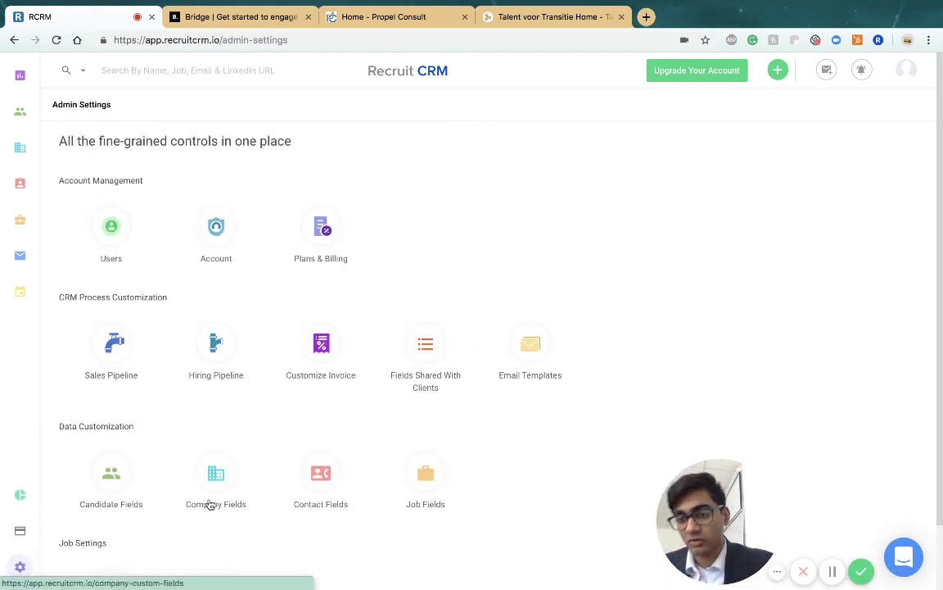
scroll(212, 505, "down", 1)
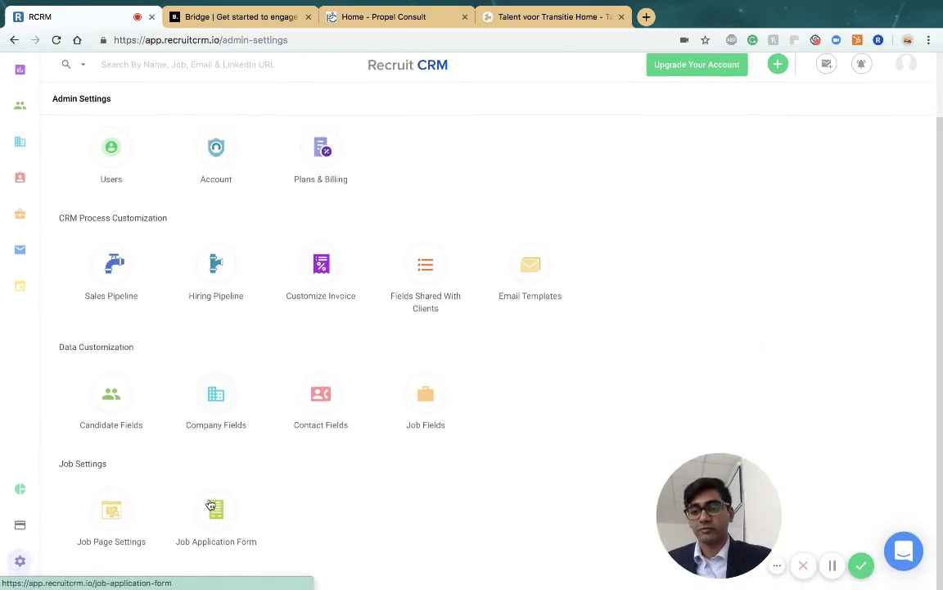
left_click(112, 536)
scroll(321, 278, "down", 3)
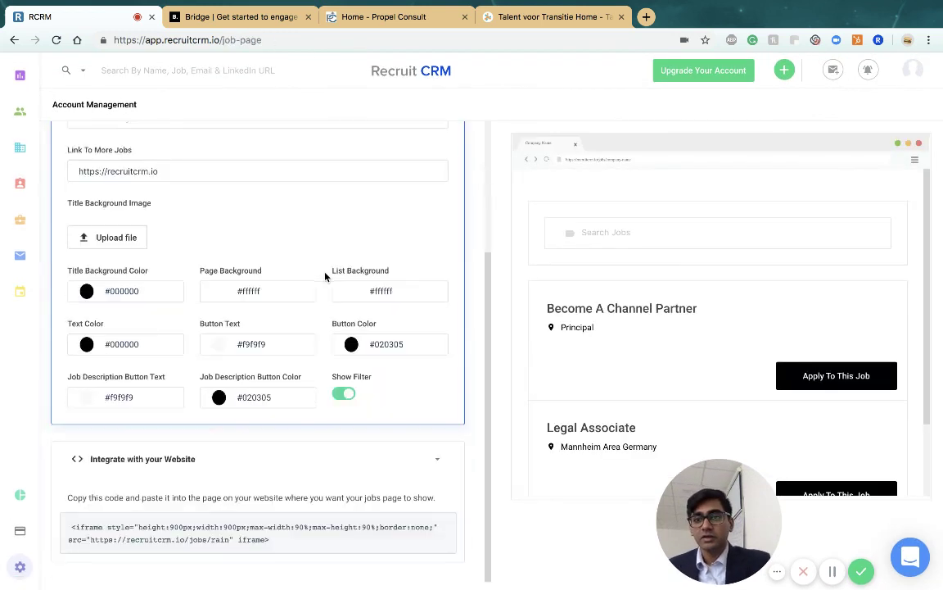
scroll(325, 277, "up", 3)
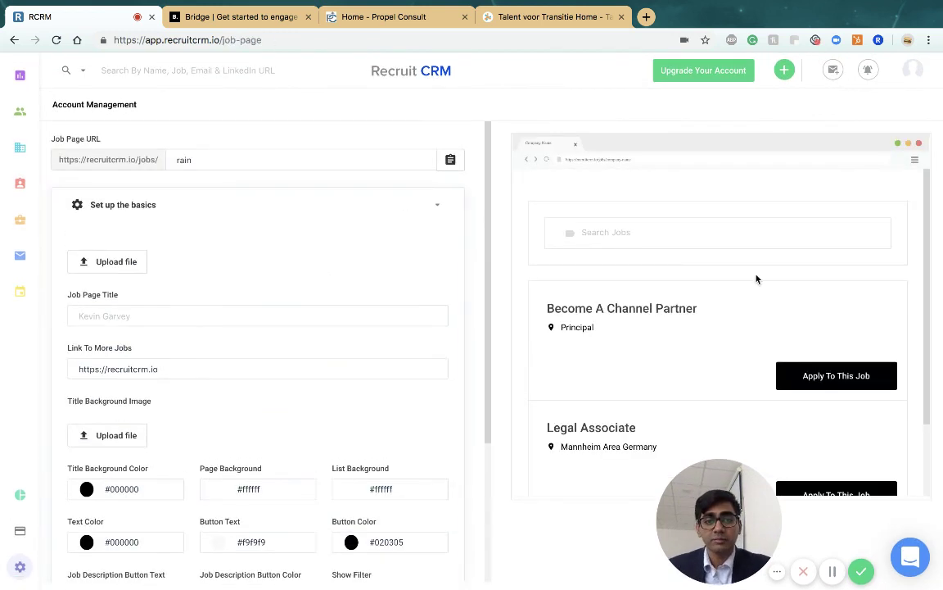
Upload recruit-crm-logo.png as the logo of the job page, finding the file by searching for "logo".
left_click(173, 160)
scroll(262, 290, "down", 2)
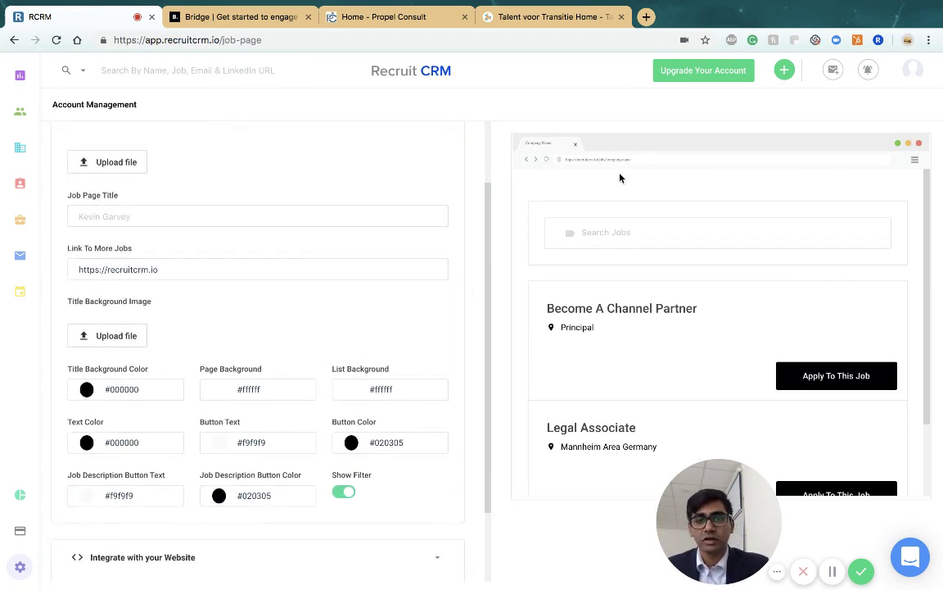
left_click(116, 162)
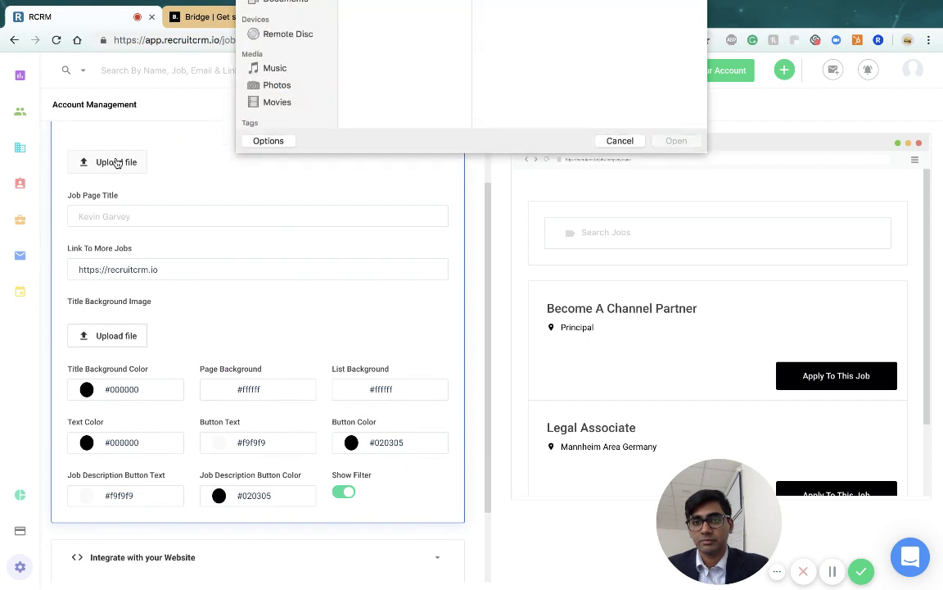
left_click(653, 14)
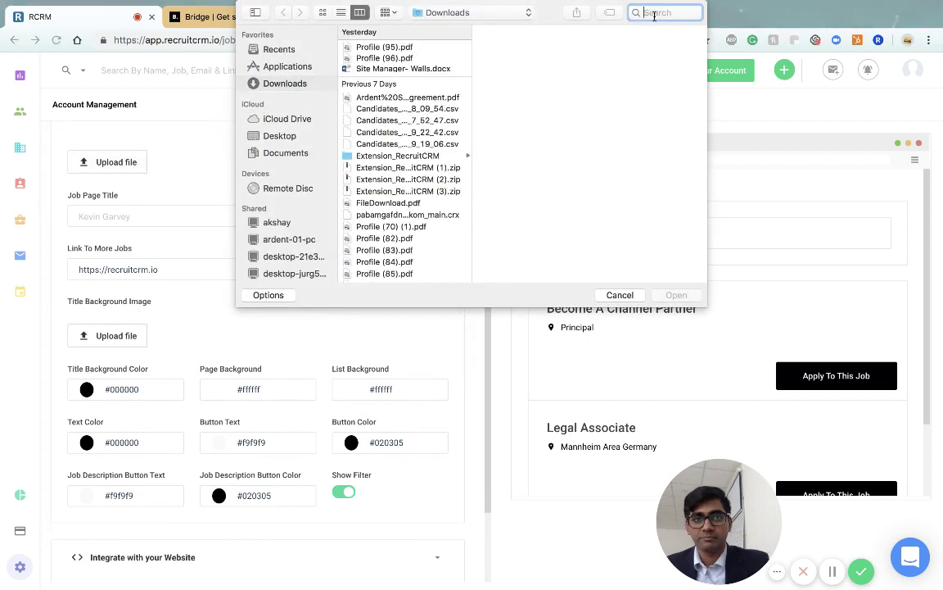
type("logo")
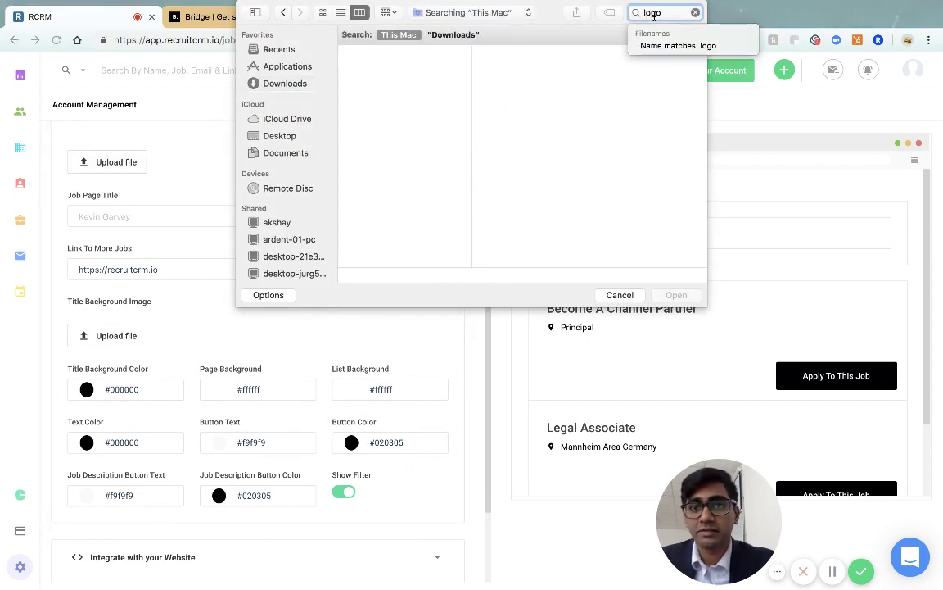
left_click(430, 106)
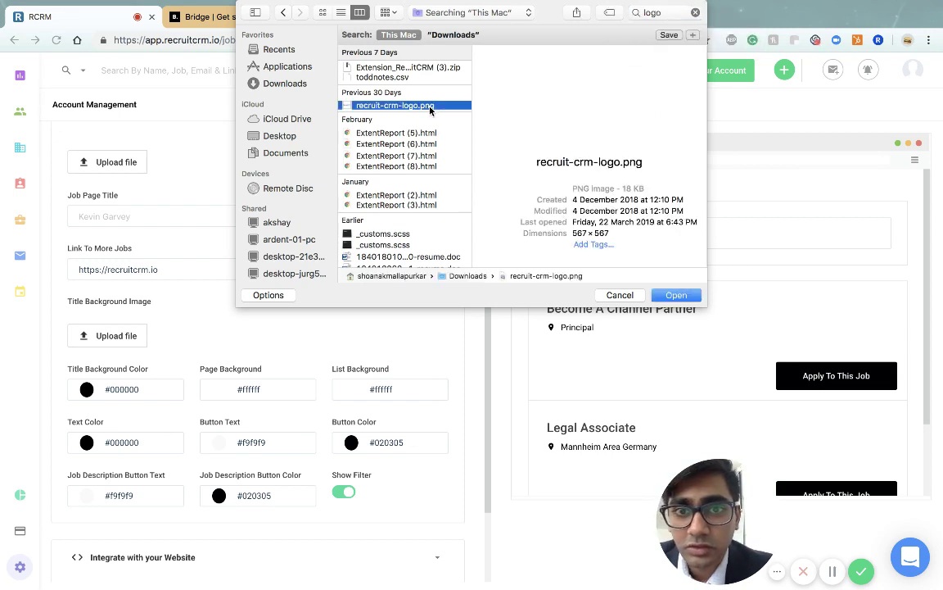
double_click(430, 106)
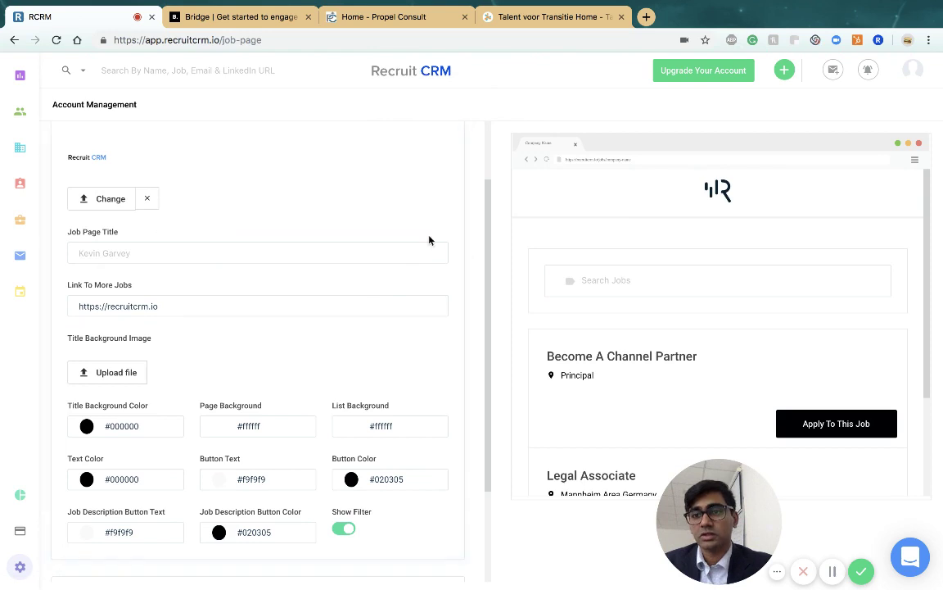
View the live jobs page in a separate tab, force a full reload to check its logo, and close it.
scroll(297, 243, "up", 2)
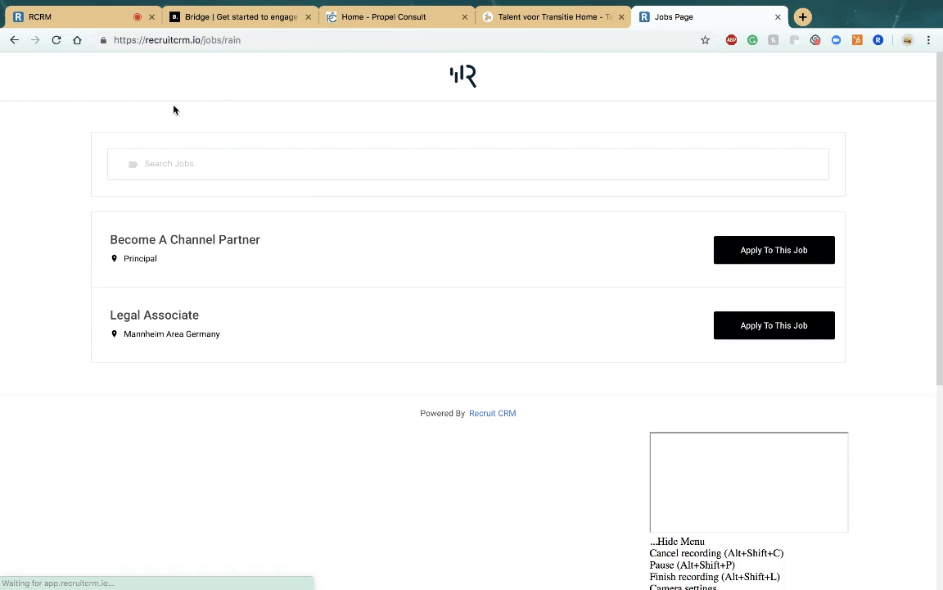
right_click(174, 103)
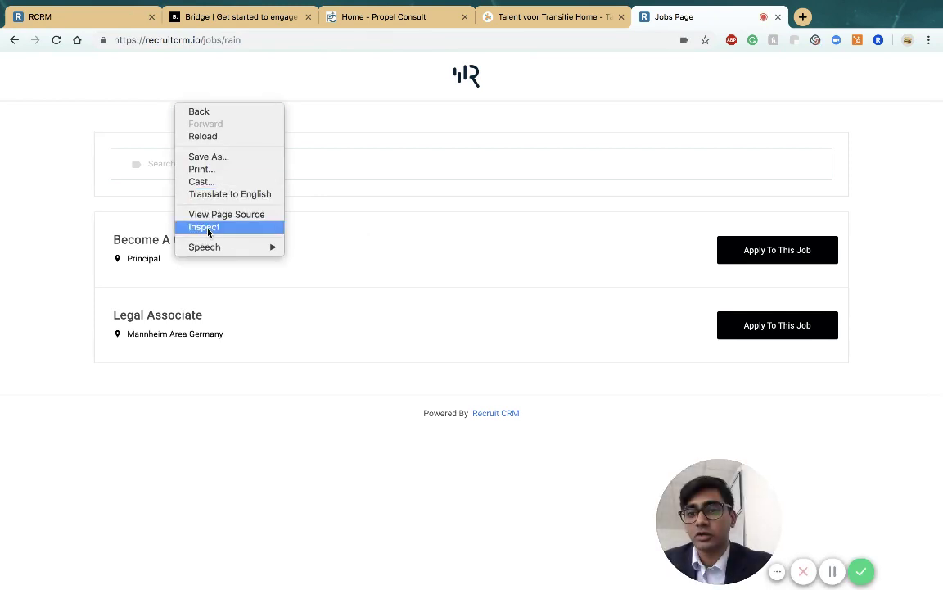
left_click(39, 82)
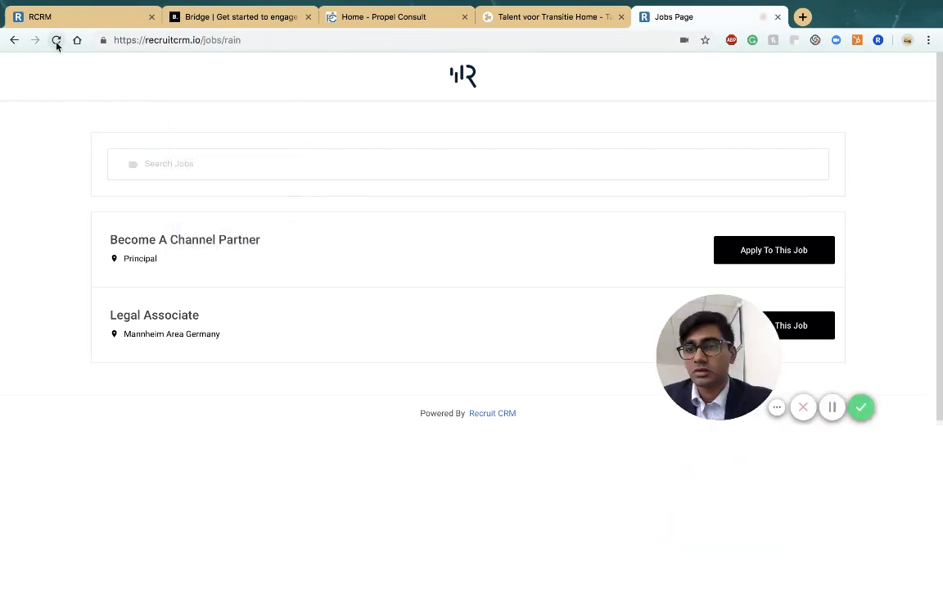
right_click(57, 43)
left_click(73, 84)
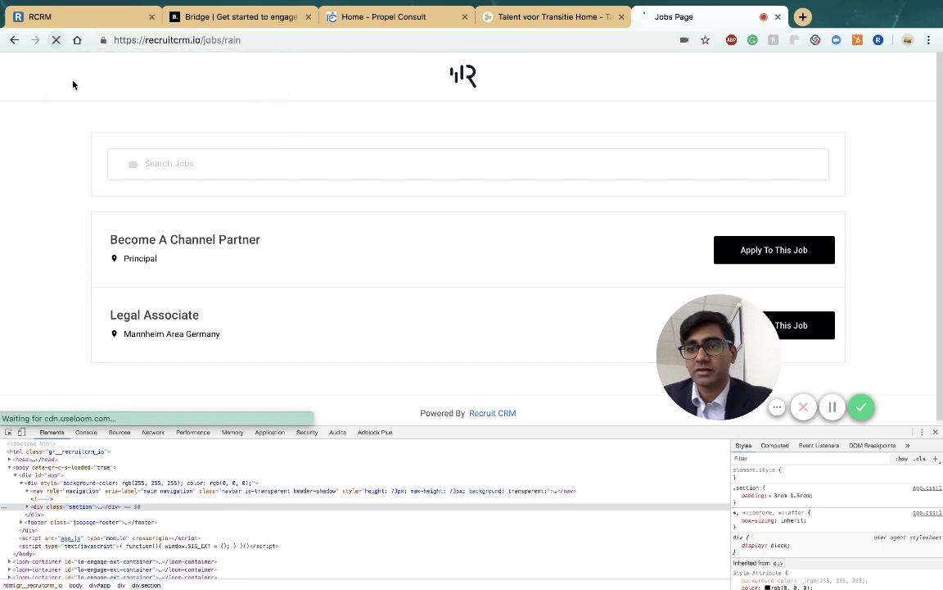
left_click(937, 432)
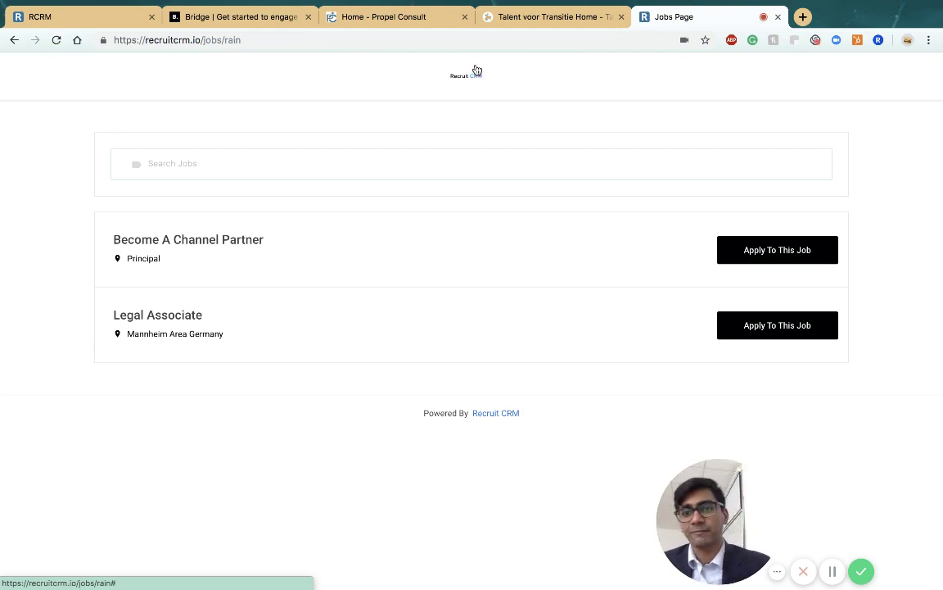
left_click(778, 16)
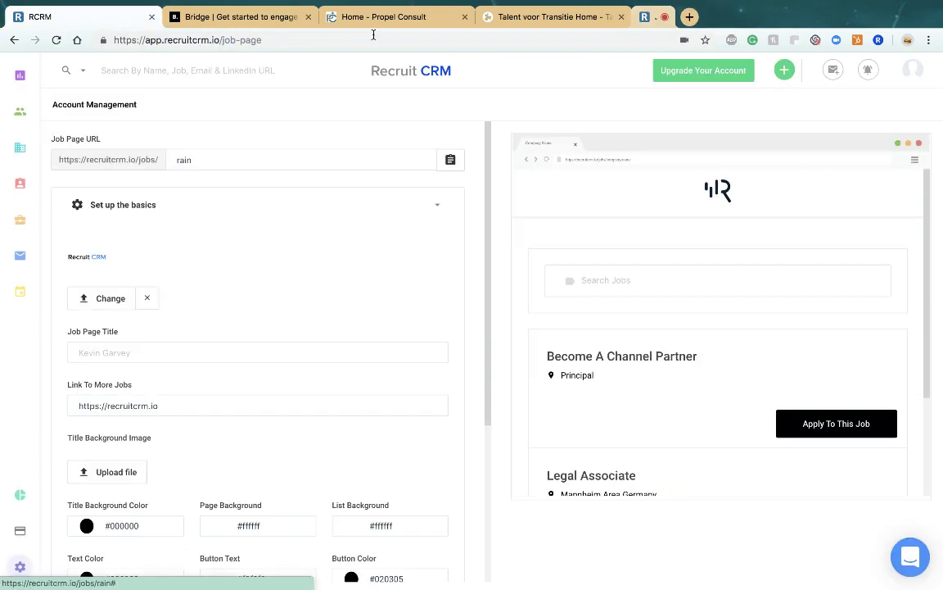
Reload the job page settings and set the job page title to "Work For Our Clients".
scroll(306, 328, "down", 2)
left_click(176, 274)
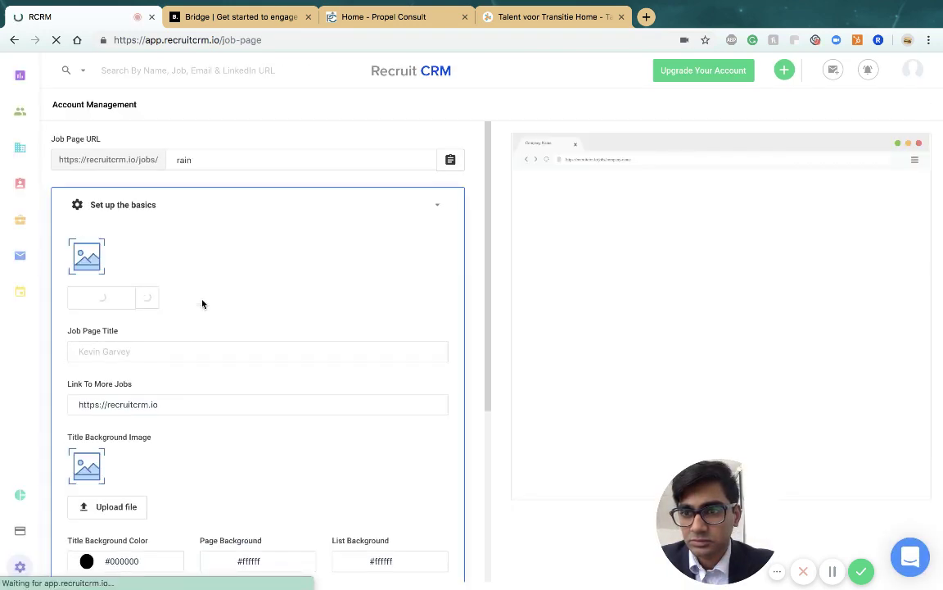
left_click(179, 355)
type("Join Our C")
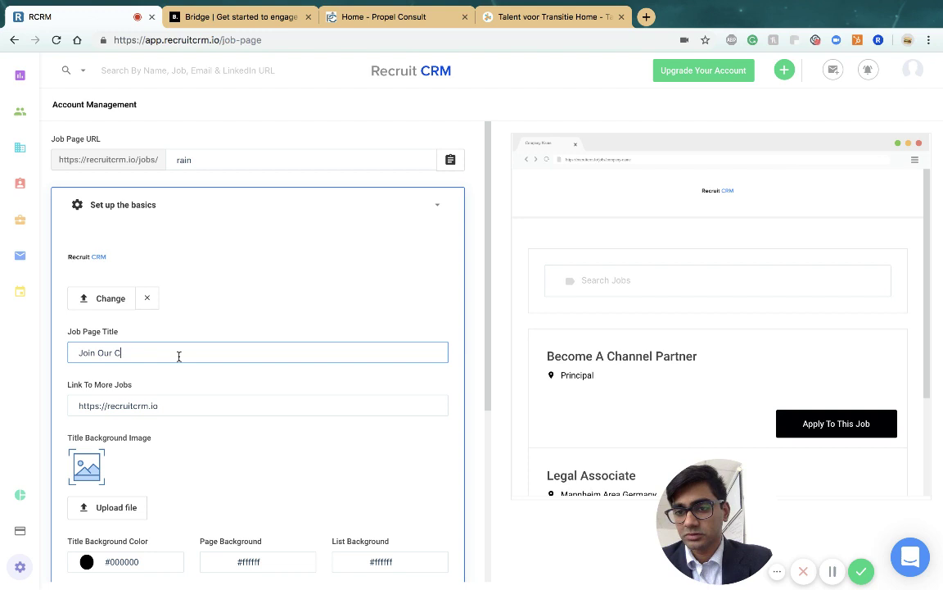
key("BackSpace")
key("BackSpace")
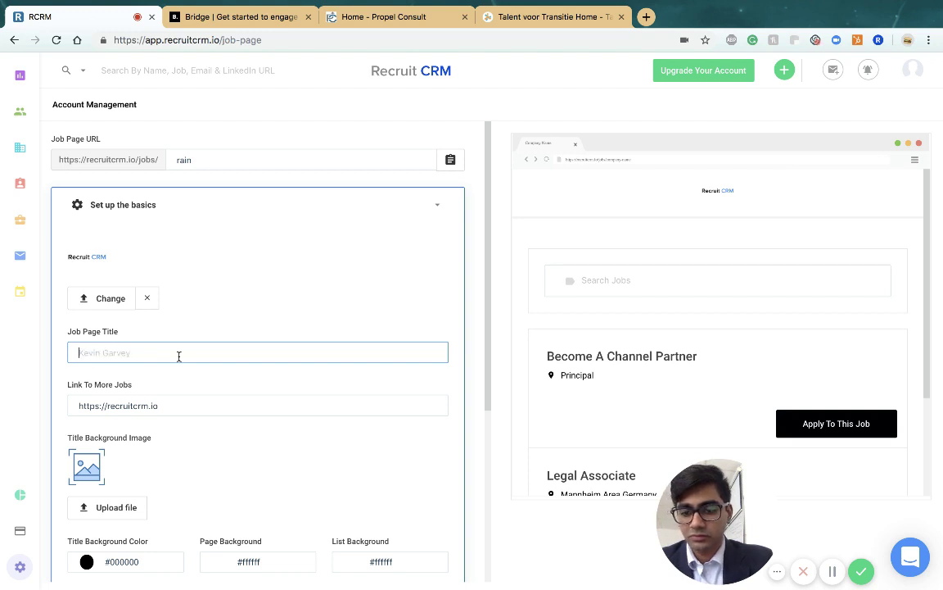
type("Work For Our Clients")
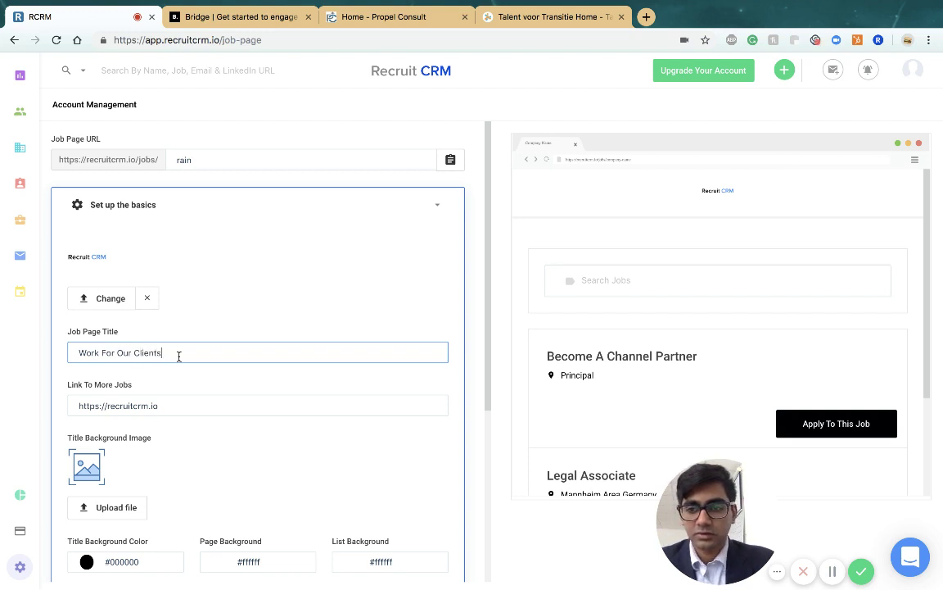
left_click(230, 284)
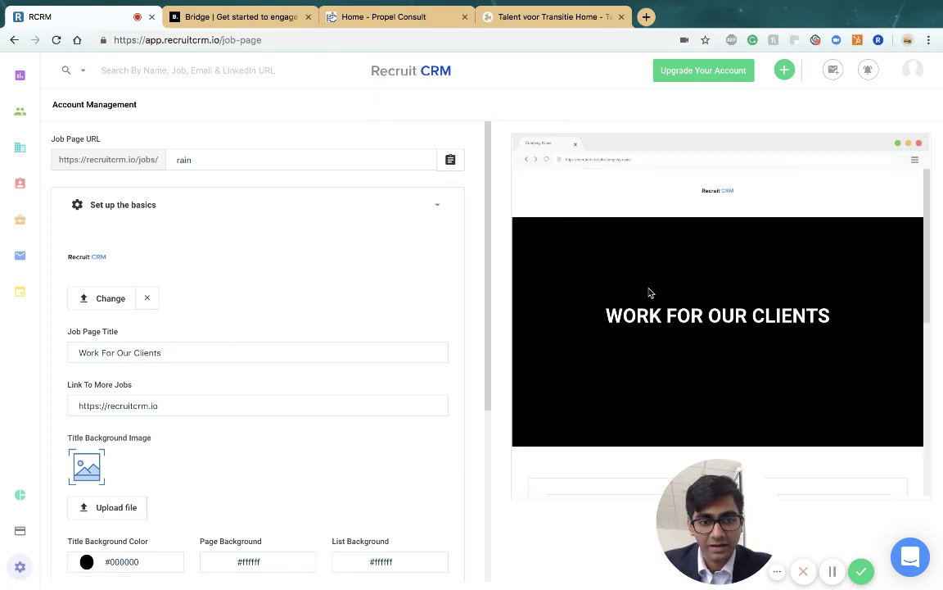
Clear the job page title and save the empty field.
scroll(221, 475, "down", 3)
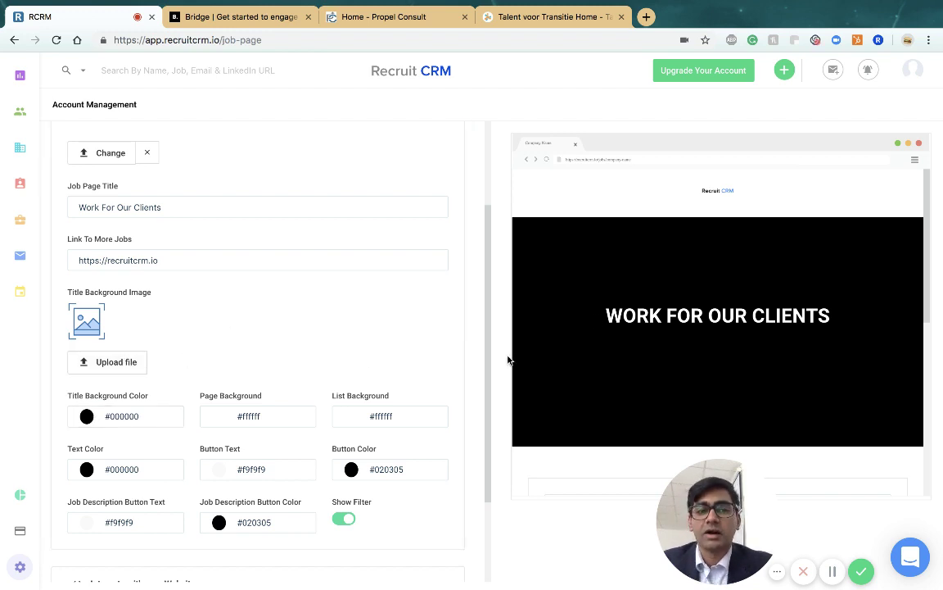
triple_click(198, 208)
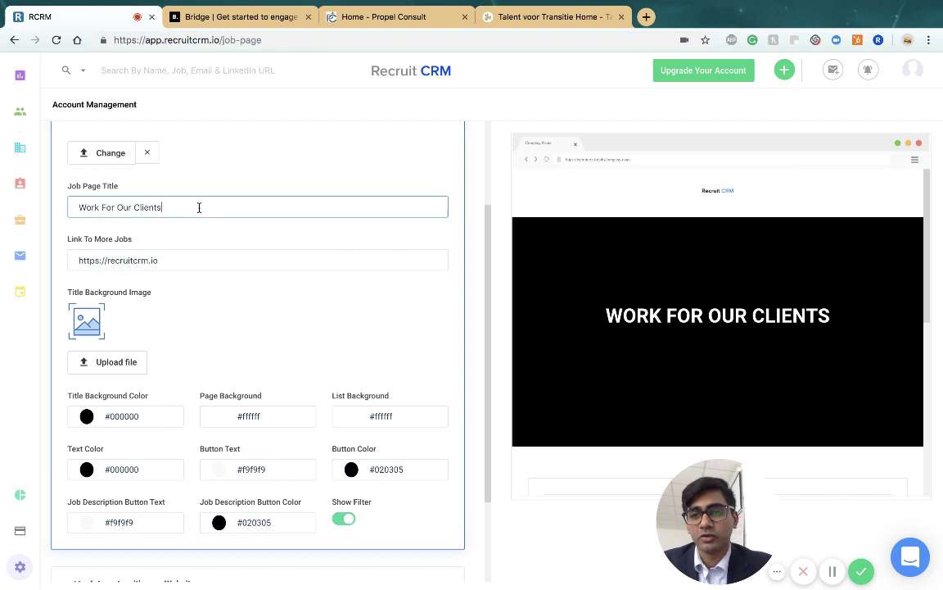
key("BackSpace")
left_click(311, 154)
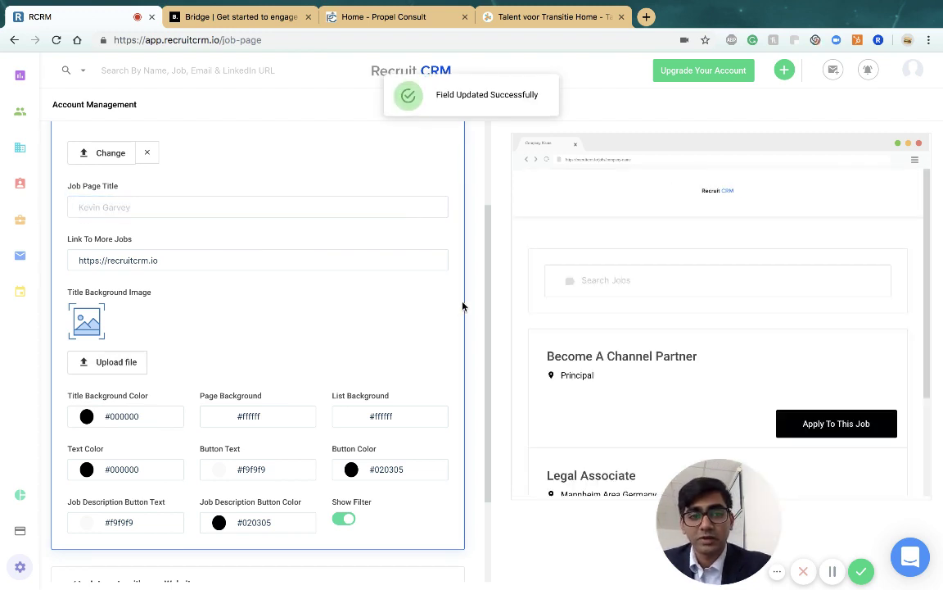
Preview the application page of the Become A Channel Partner job and examine the Link To More Jobs address.
scroll(696, 340, "down", 2)
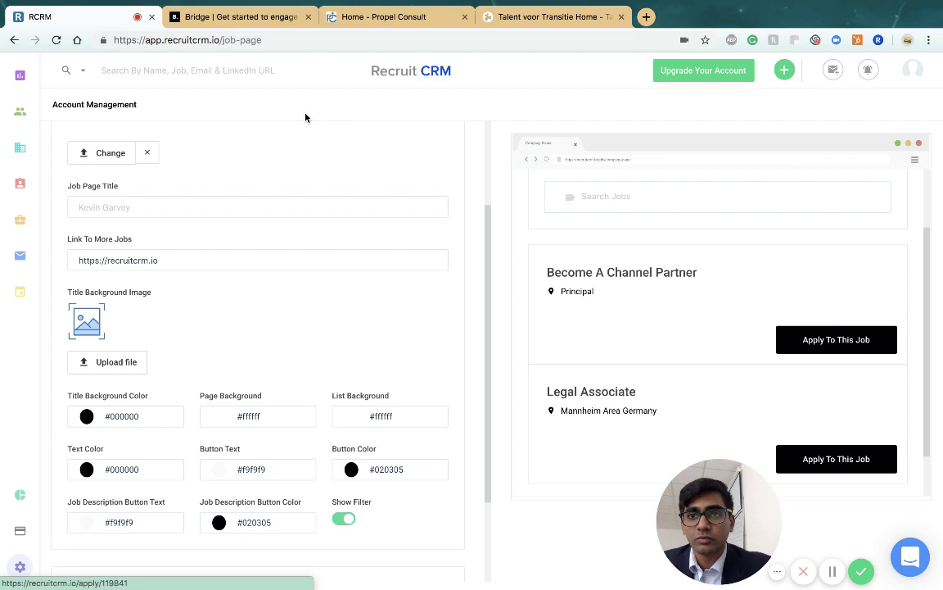
left_click(826, 339)
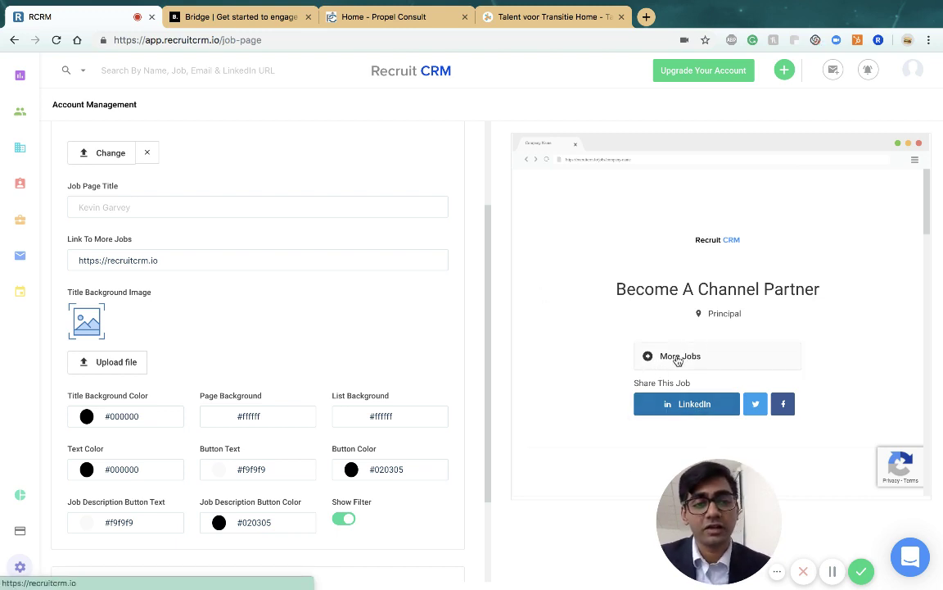
left_click_drag(80, 259, 226, 259)
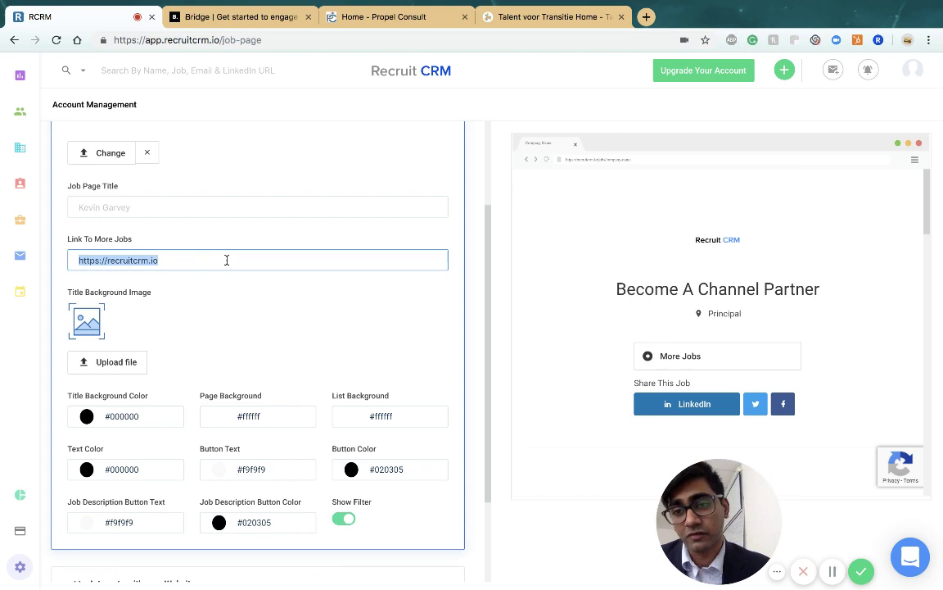
left_click(227, 259)
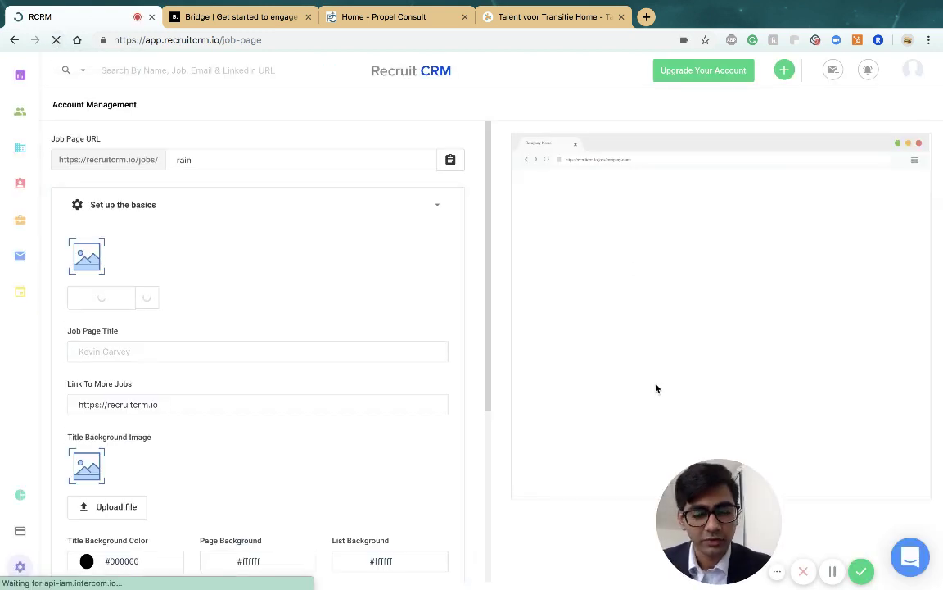
Switch the Show Filter option off and back on to compare the job search box in the preview.
left_click(623, 277)
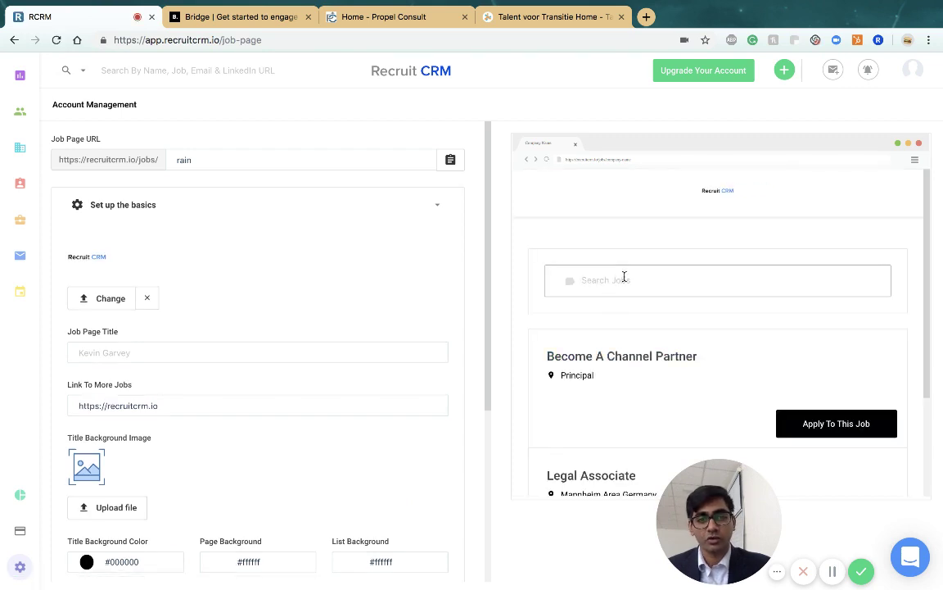
scroll(270, 434, "down", 5)
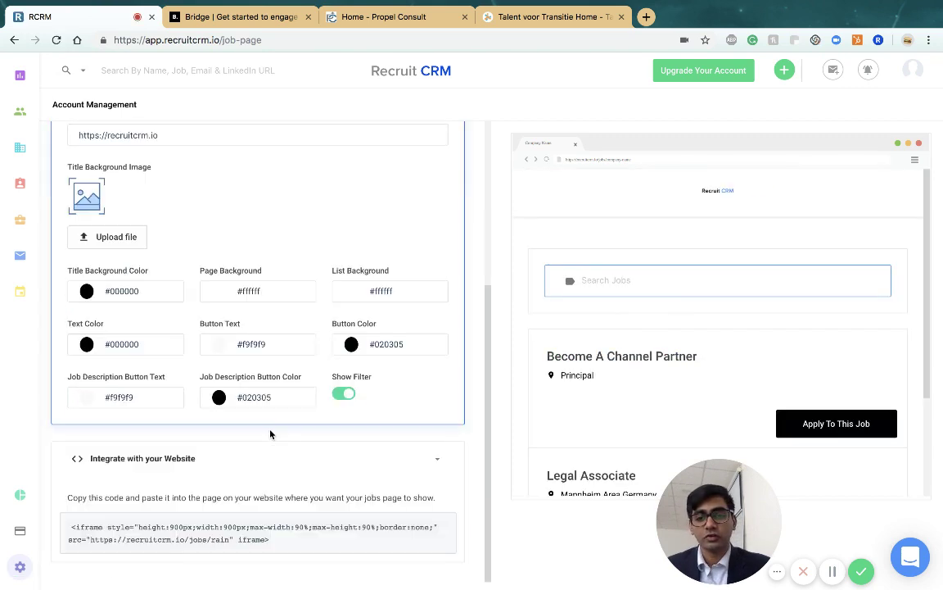
left_click(342, 395)
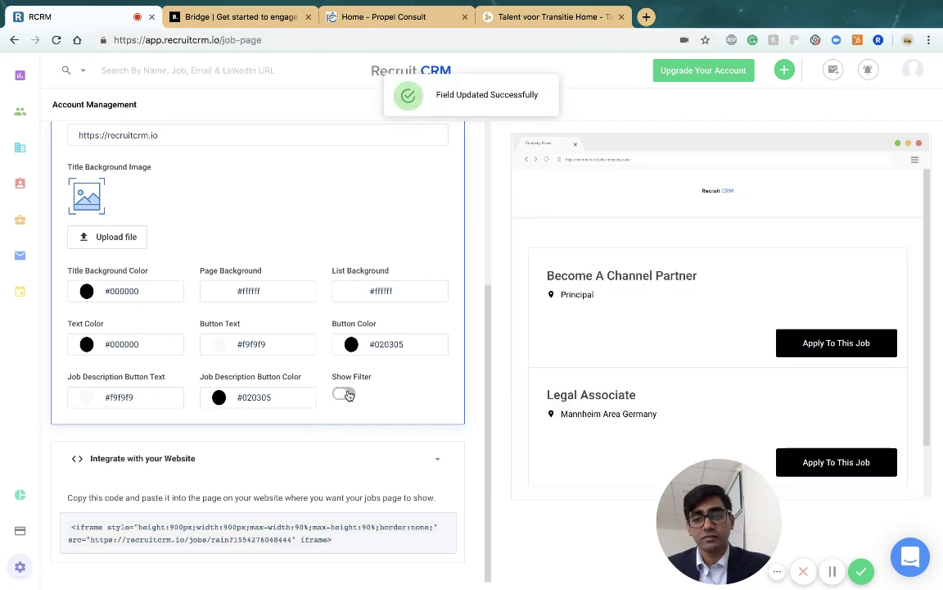
left_click(344, 394)
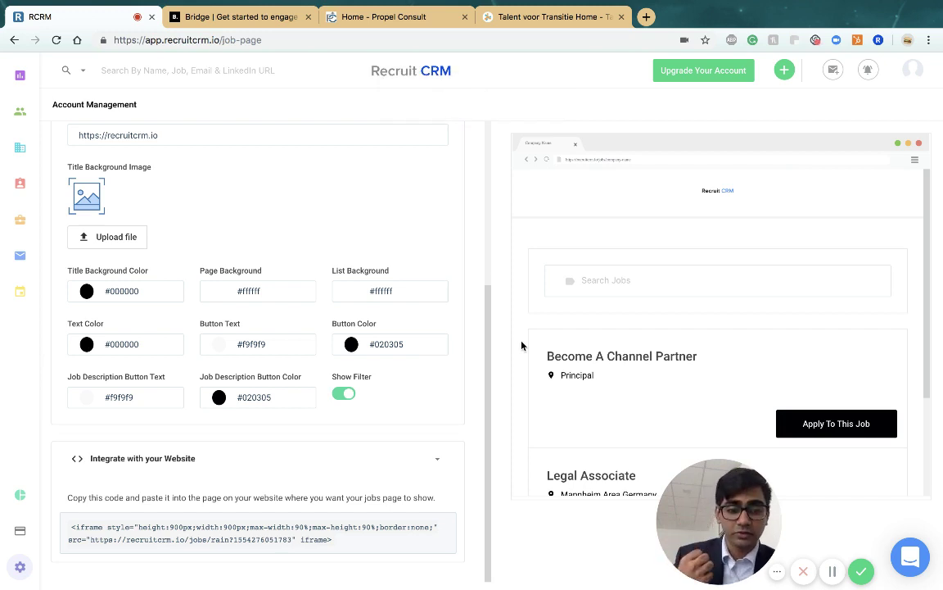
Copy the public job page URL to the clipboard.
scroll(439, 265, "up", 5)
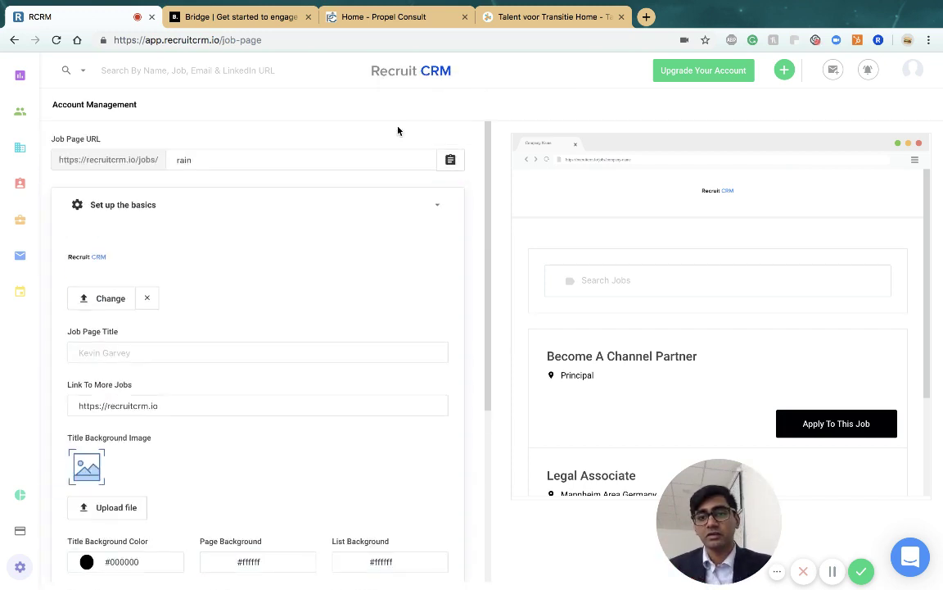
left_click(452, 160)
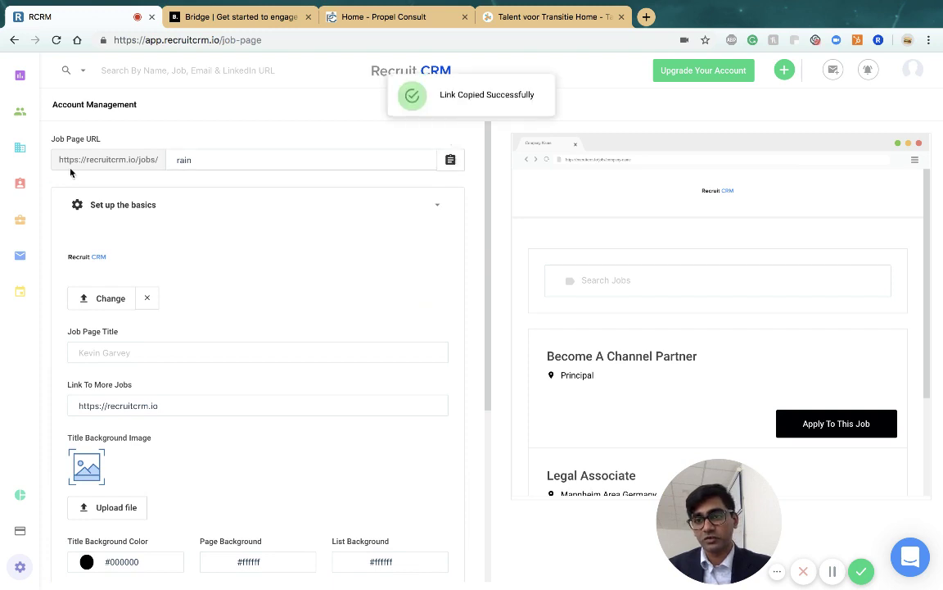
Select the whole iframe embed code in the Integrate with your Website section.
scroll(321, 240, "down", 1)
scroll(321, 240, "down", 5)
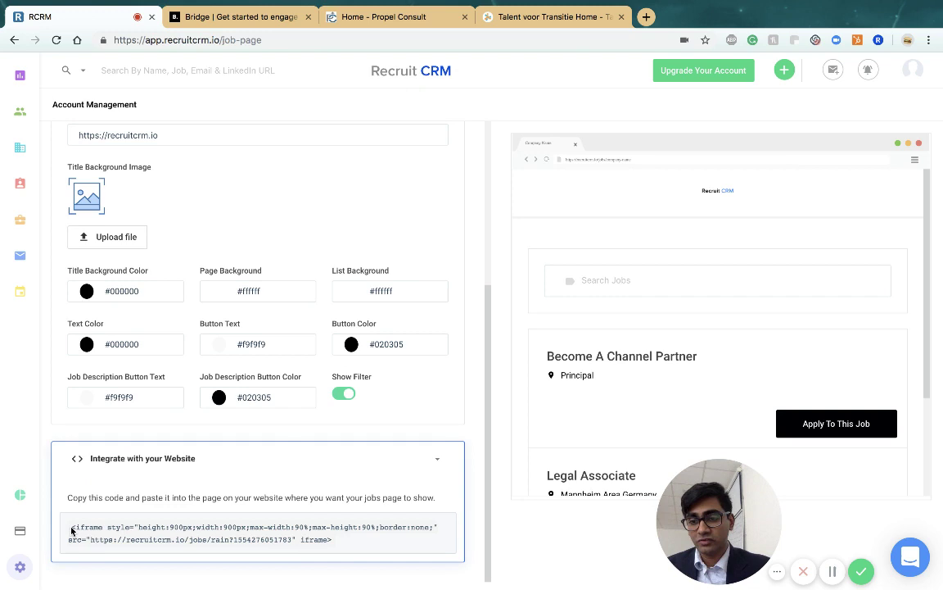
left_click_drag(71, 529, 341, 552)
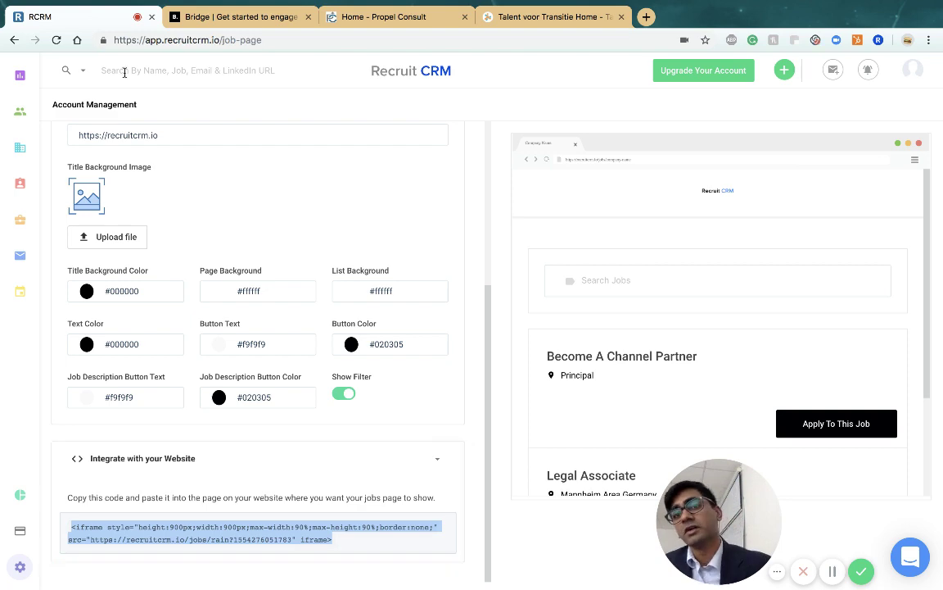
Examine the job search box and job listings embedded on the Bridge jobs page.
left_click(217, 17)
scroll(236, 351, "up", 3)
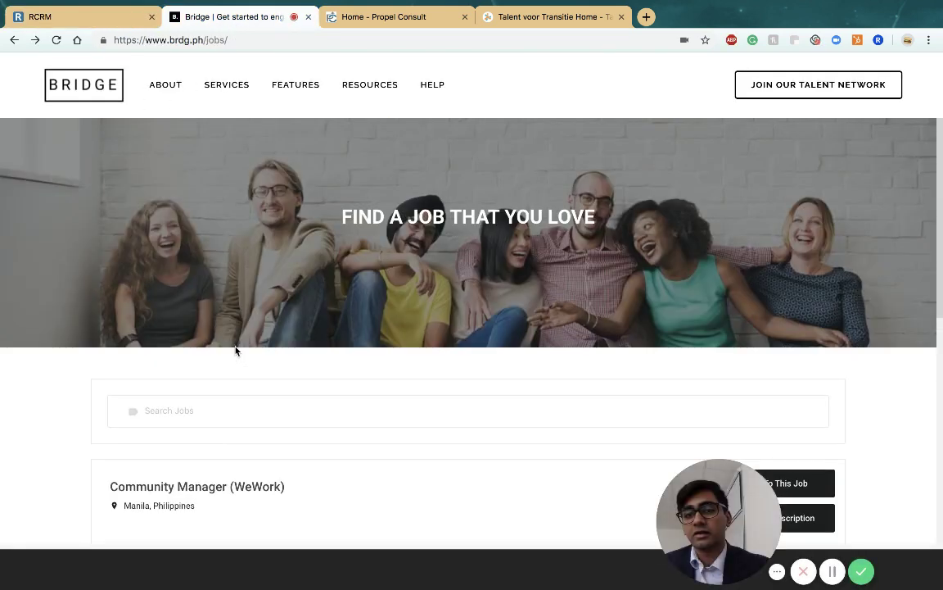
scroll(236, 349, "down", 4)
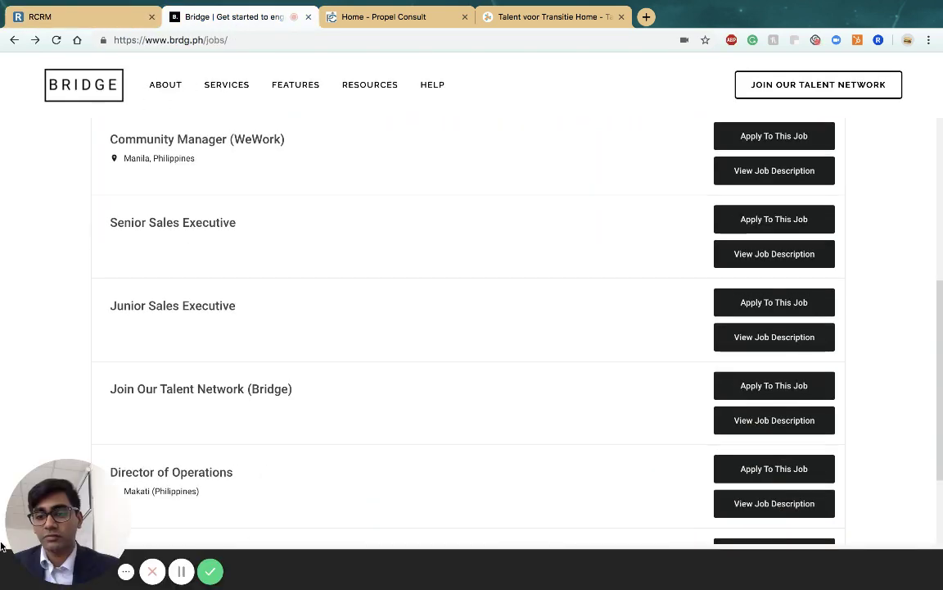
left_click_drag(112, 448, 33, 574)
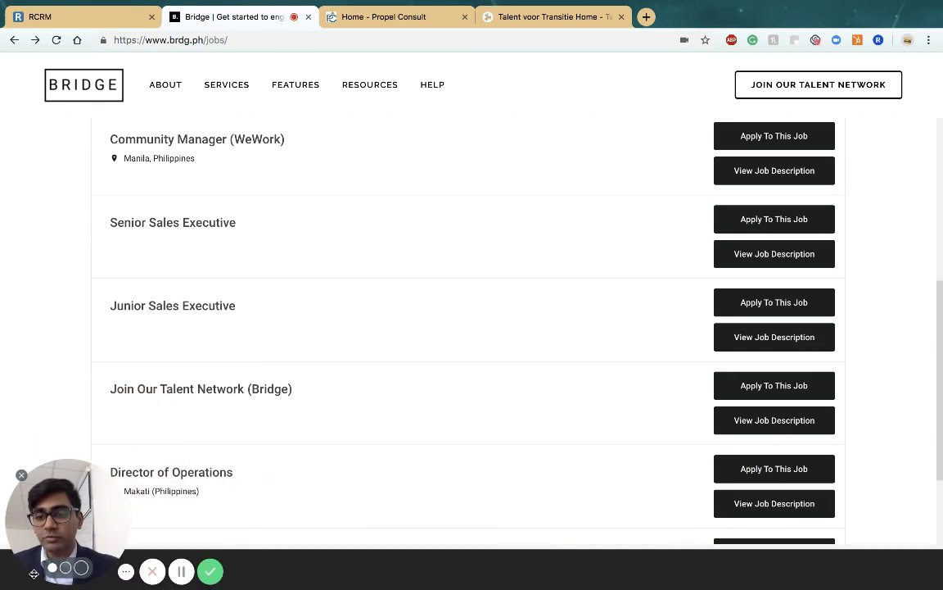
scroll(274, 356, "up", 4)
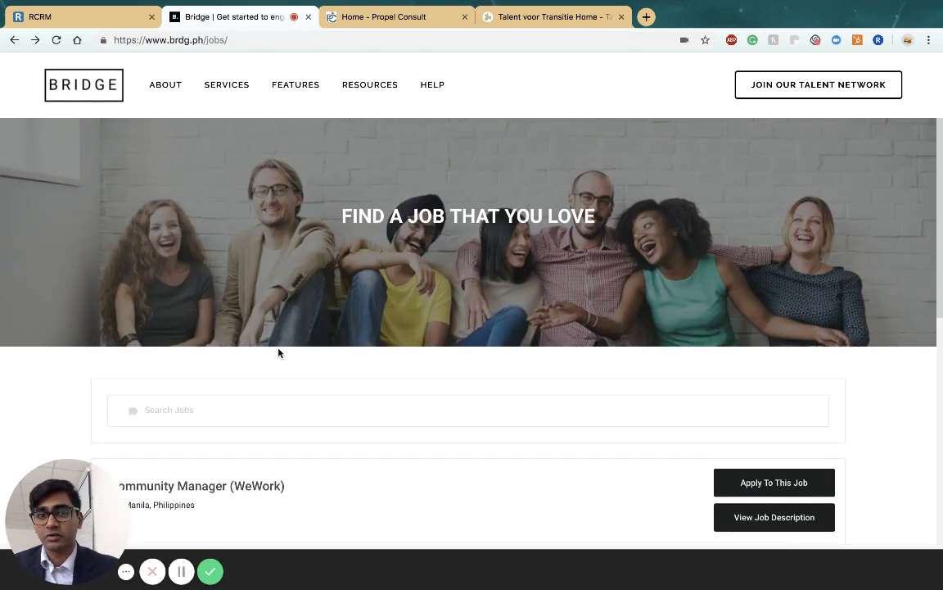
scroll(277, 351, "down", 2)
scroll(270, 246, "up", 2)
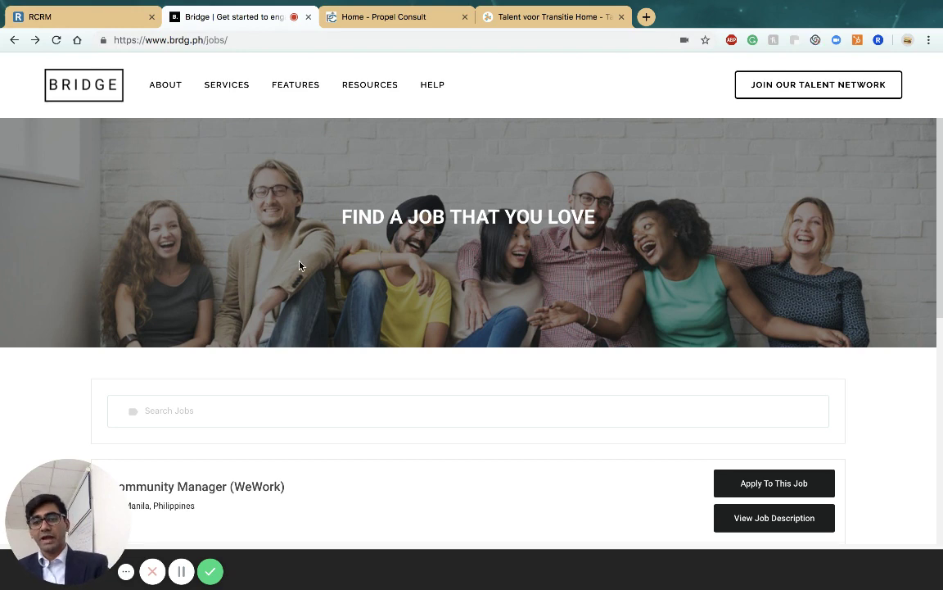
scroll(332, 436, "down", 5)
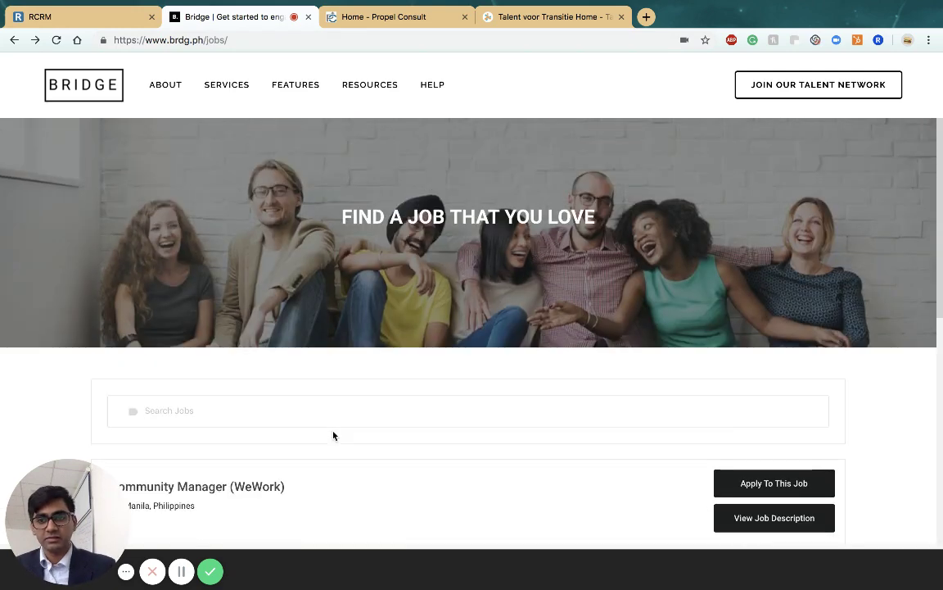
scroll(323, 543, "down", 10)
scroll(324, 543, "up", 10)
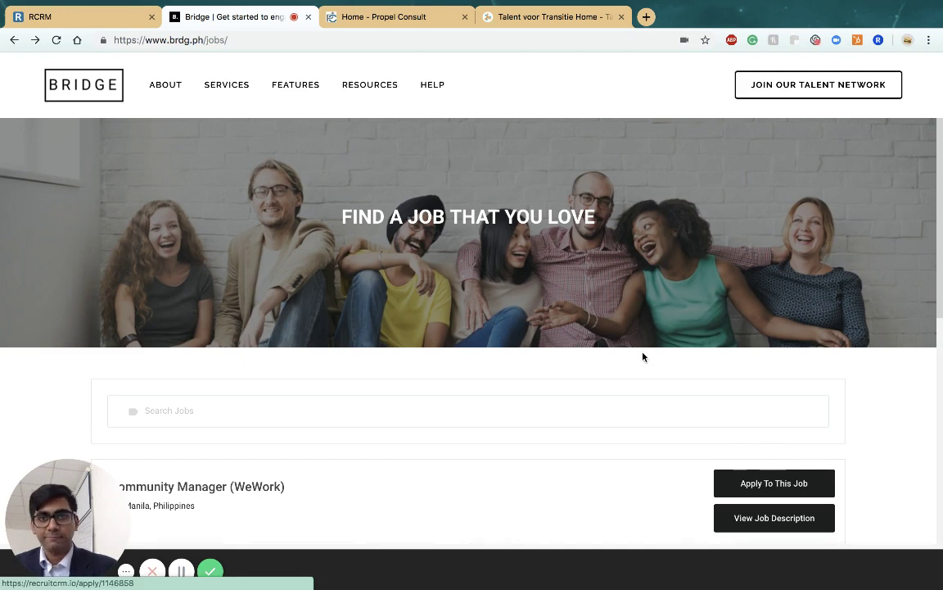
Open the Propel Consult site's job search page through its registration link and examine the embedded job search box and listings.
left_click(357, 18)
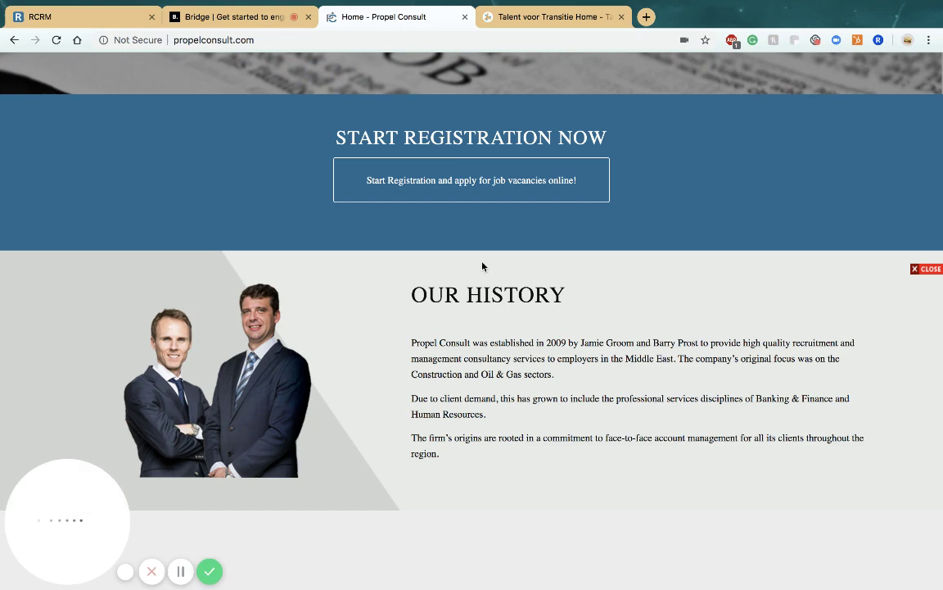
scroll(482, 263, "up", 3)
scroll(482, 266, "up", 2)
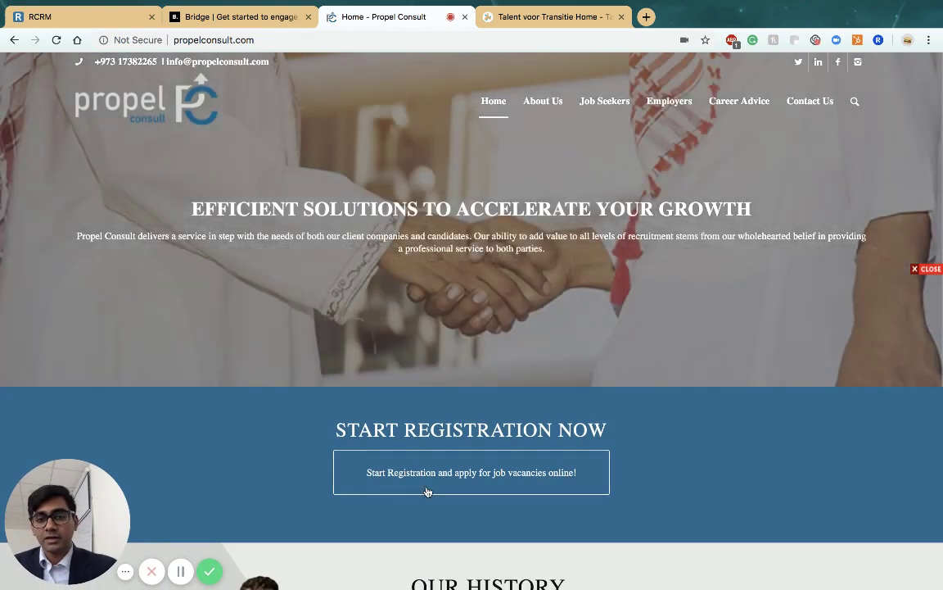
left_click(477, 480)
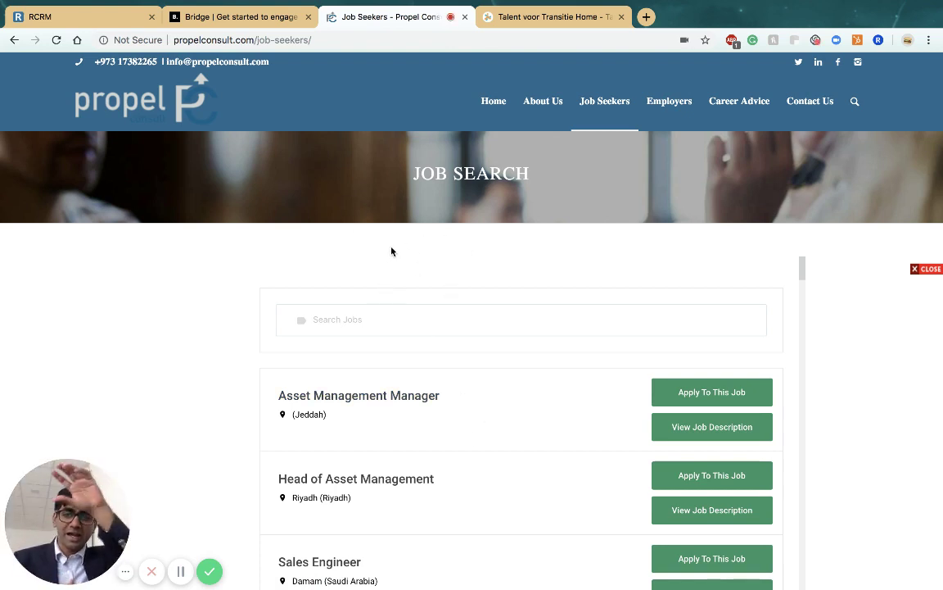
left_click(375, 316)
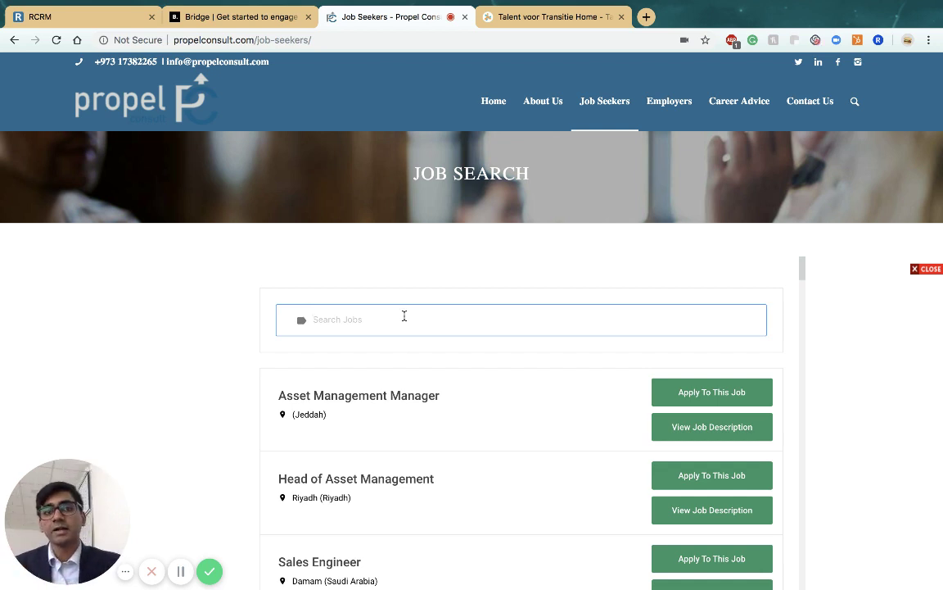
Open the Transitieversneller application form from the Talent voor Transitie site and examine its additional questions and fields.
left_click(543, 23)
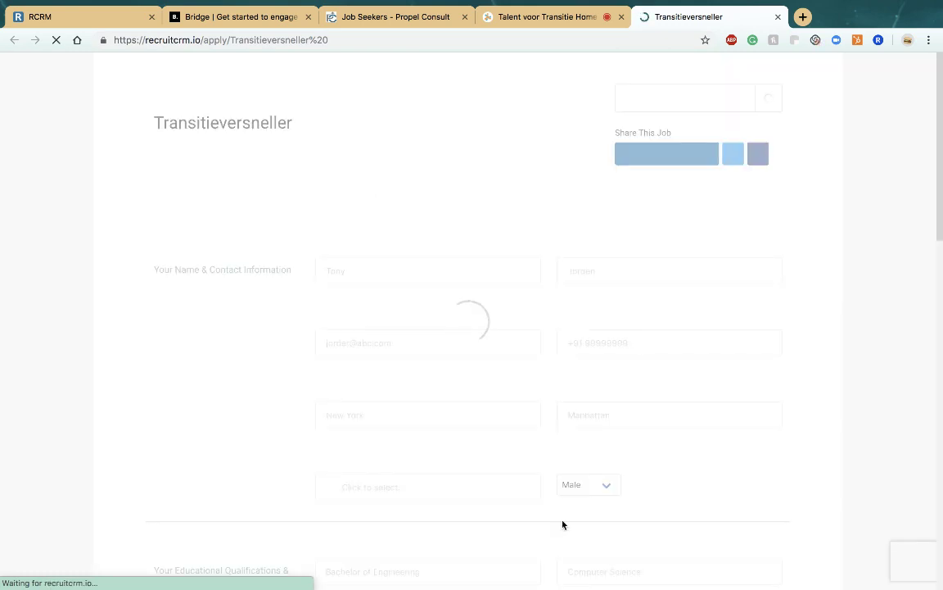
scroll(562, 524, "down", 15)
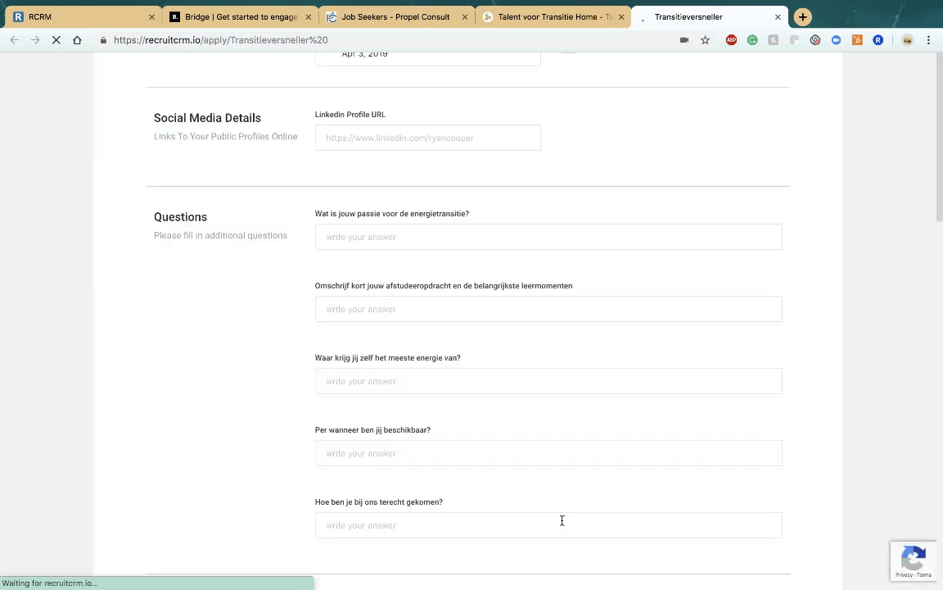
scroll(563, 520, "down", 3)
scroll(427, 257, "up", 4)
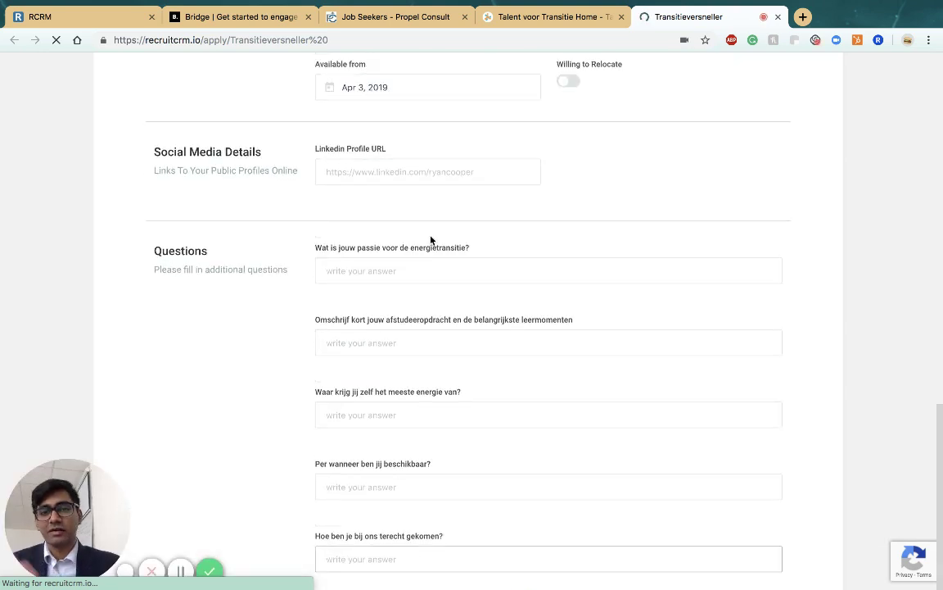
left_click(459, 423)
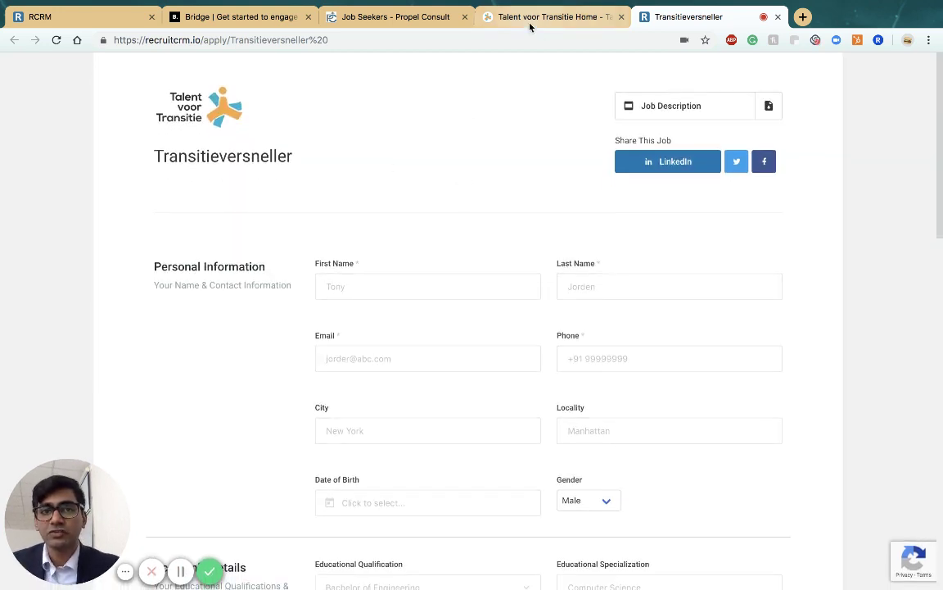
Return to the Propel Consult job search page and look through its embedded job listings.
left_click(530, 24)
left_click(395, 17)
scroll(413, 423, "down", 2)
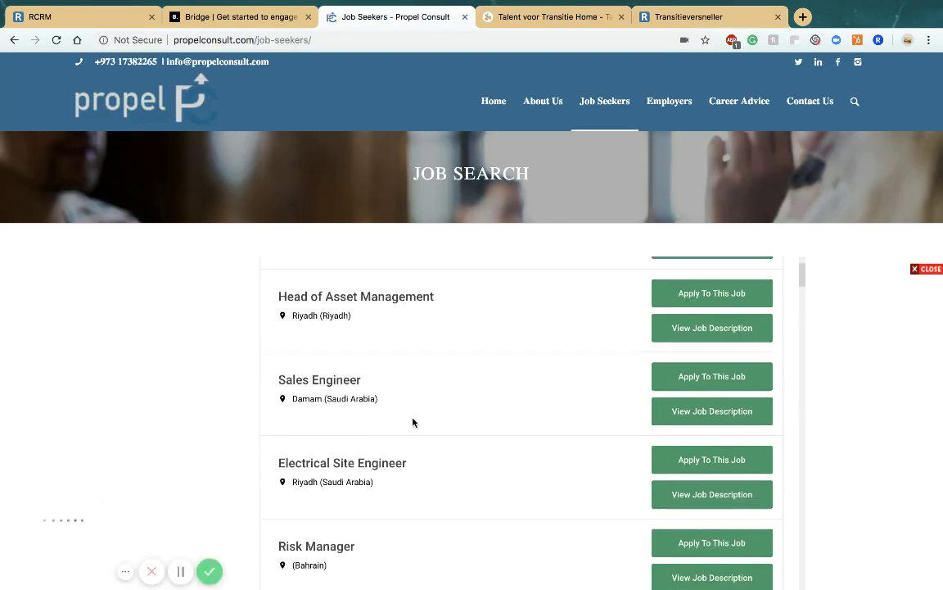
scroll(385, 455, "down", 2)
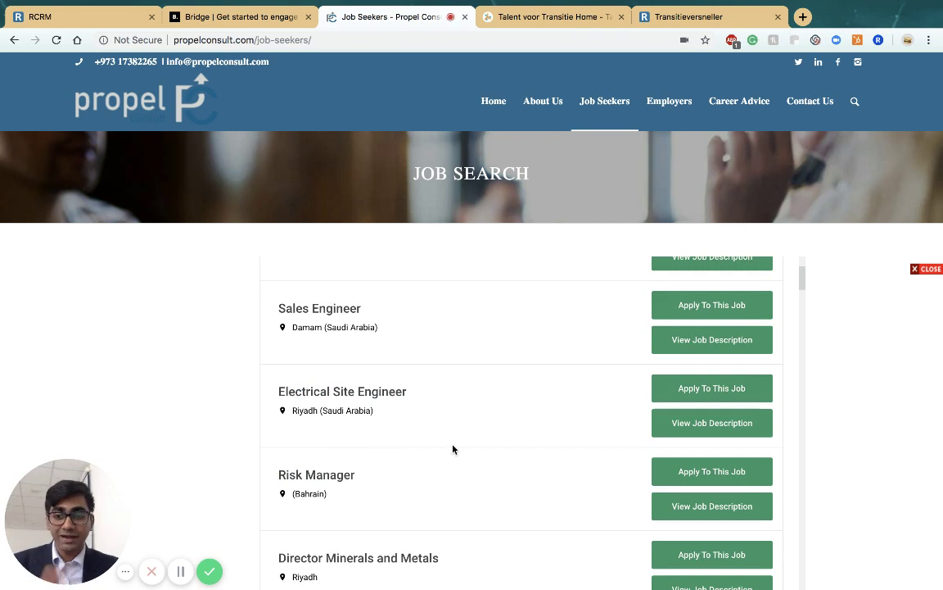
Open the Legal Associate job for editing in Recruit CRM, examine its Job Application Form settings and close it without changes.
left_click(57, 23)
left_click(18, 223)
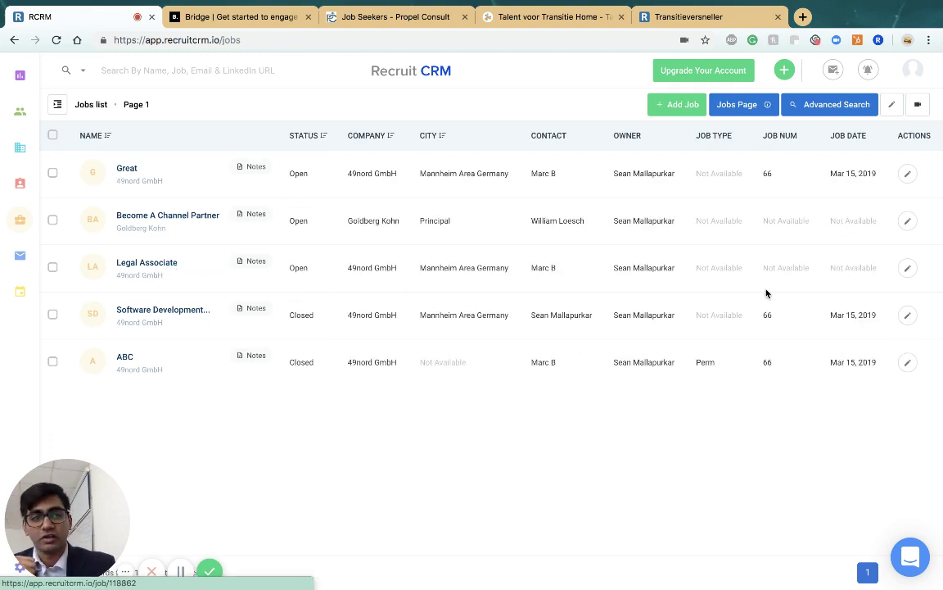
left_click(908, 269)
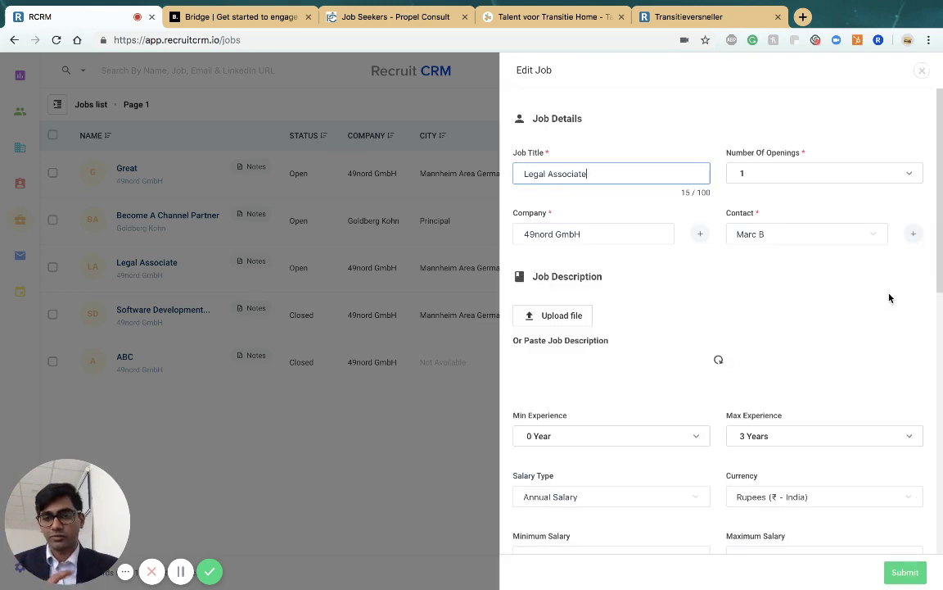
scroll(748, 337, "down", 10)
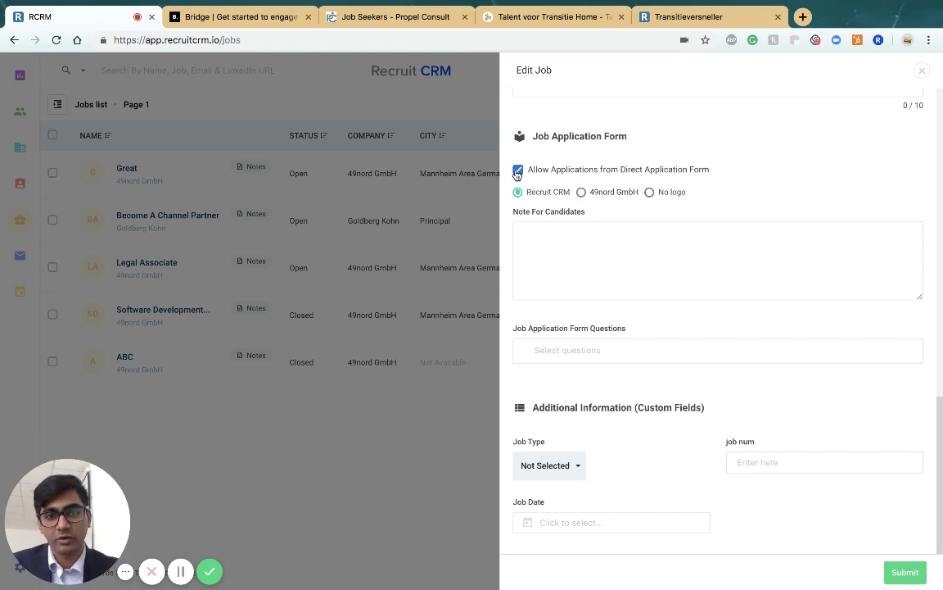
left_click(414, 457)
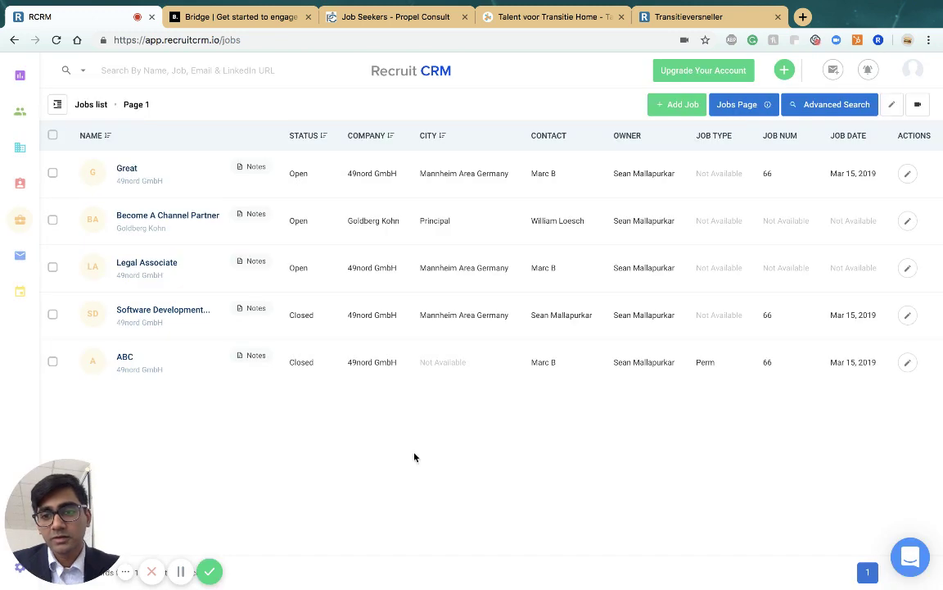
Open the Job Application Form settings from the admin settings.
left_click_drag(85, 470, 116, 470)
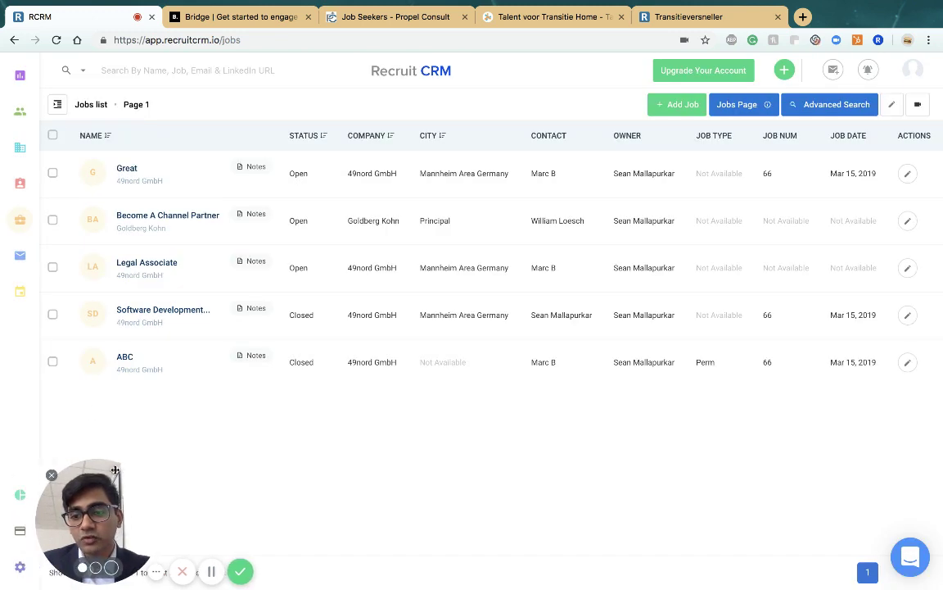
left_click(22, 565)
left_click_drag(78, 521, 531, 543)
scroll(299, 434, "down", 2)
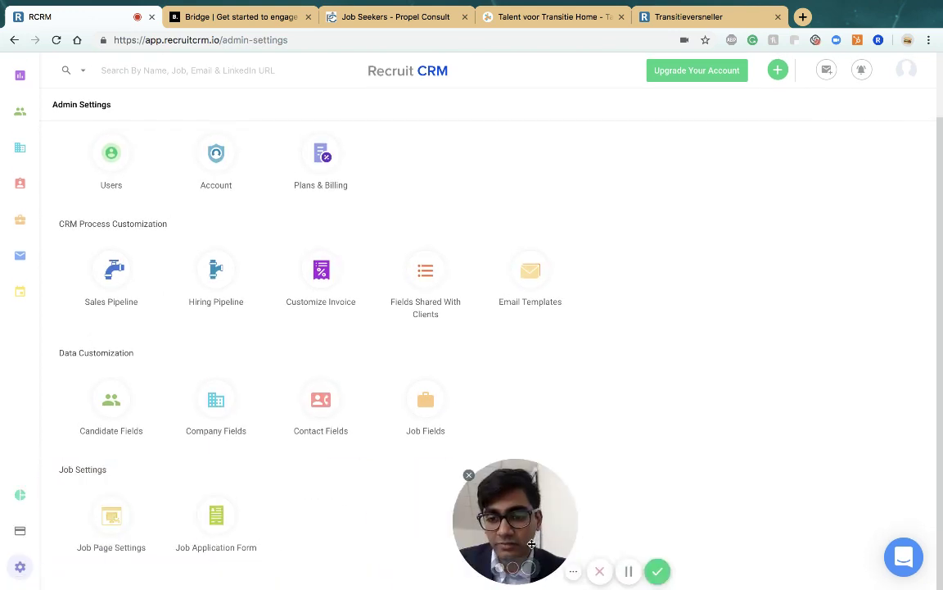
left_click(218, 525)
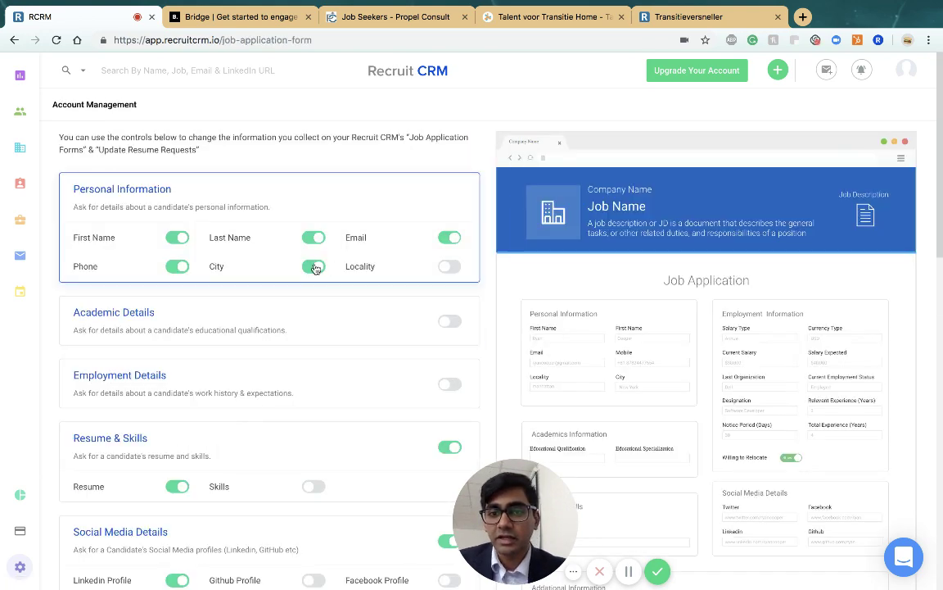
Switch the Academic Details section of the job application form on and back off.
scroll(328, 408, "down", 3)
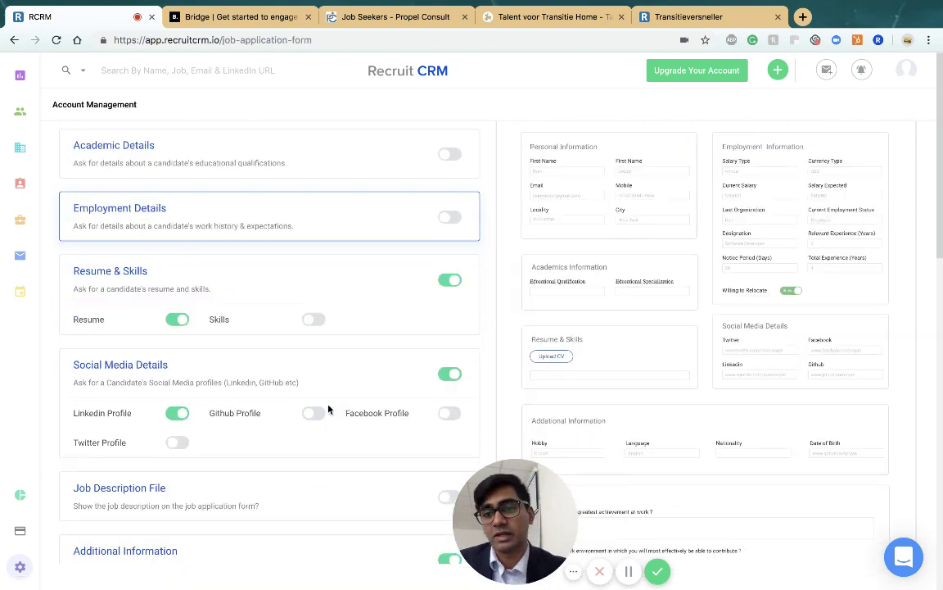
scroll(328, 408, "down", 1)
scroll(326, 406, "up", 2)
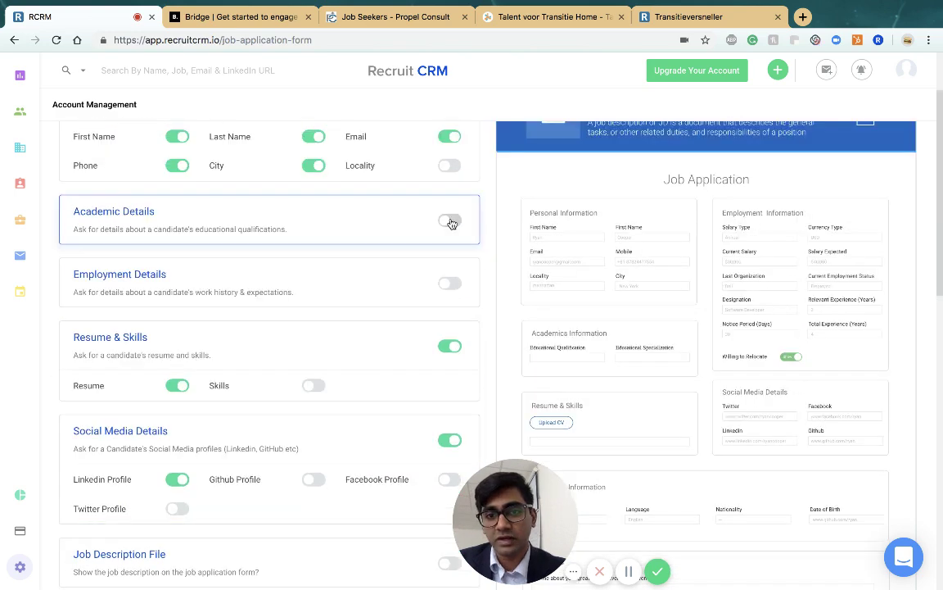
left_click(449, 221)
left_click(450, 221)
Review the Additional Information fields and start a blank new entry in the Candidate Questions list.
scroll(370, 349, "down", 3)
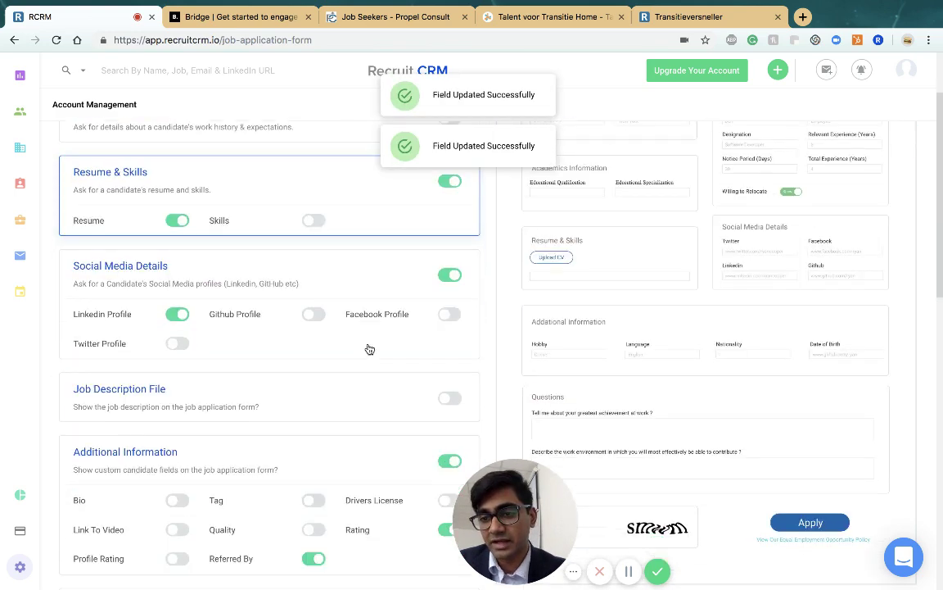
scroll(370, 350, "down", 5)
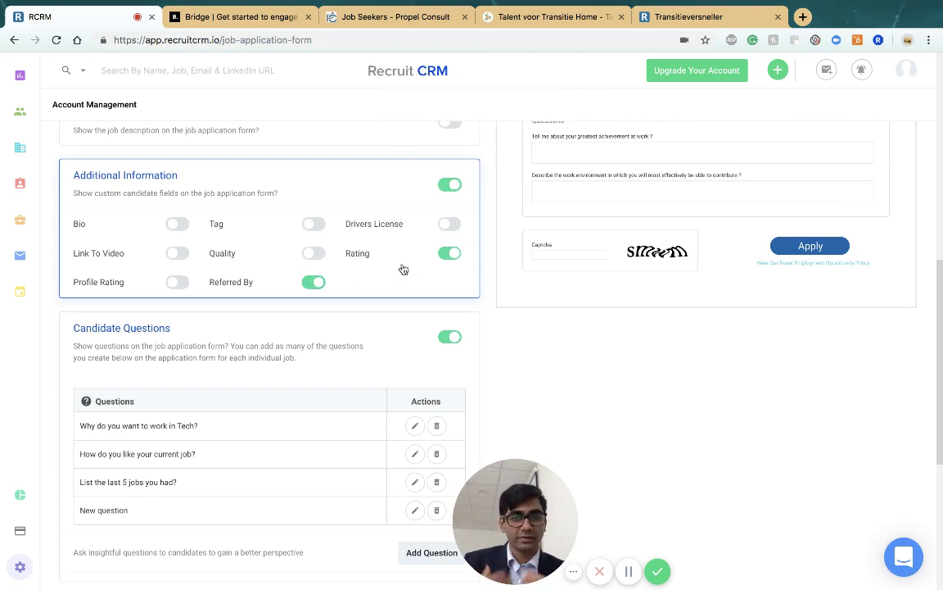
scroll(403, 269, "up", 2)
scroll(340, 414, "down", 4)
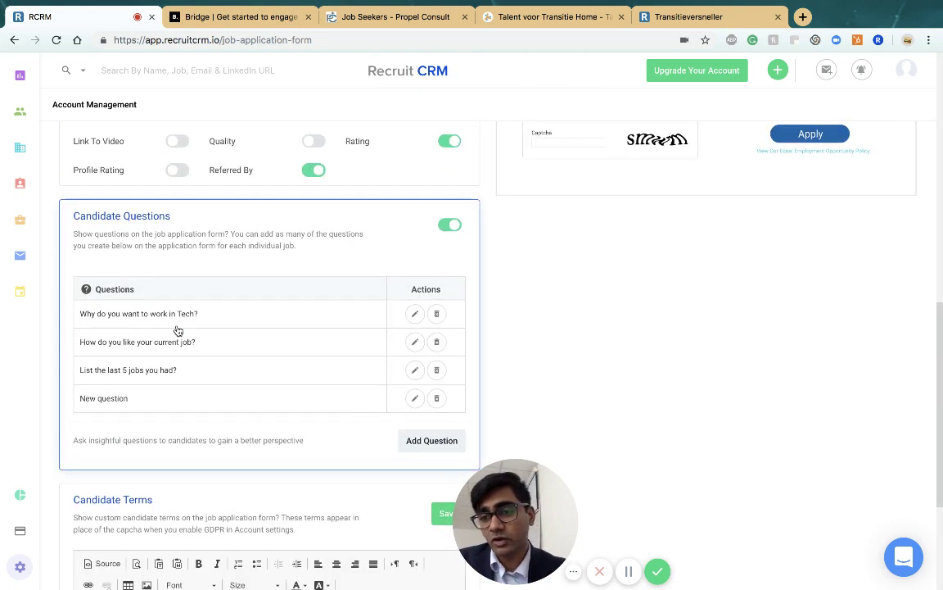
left_click(431, 441)
left_click(131, 423)
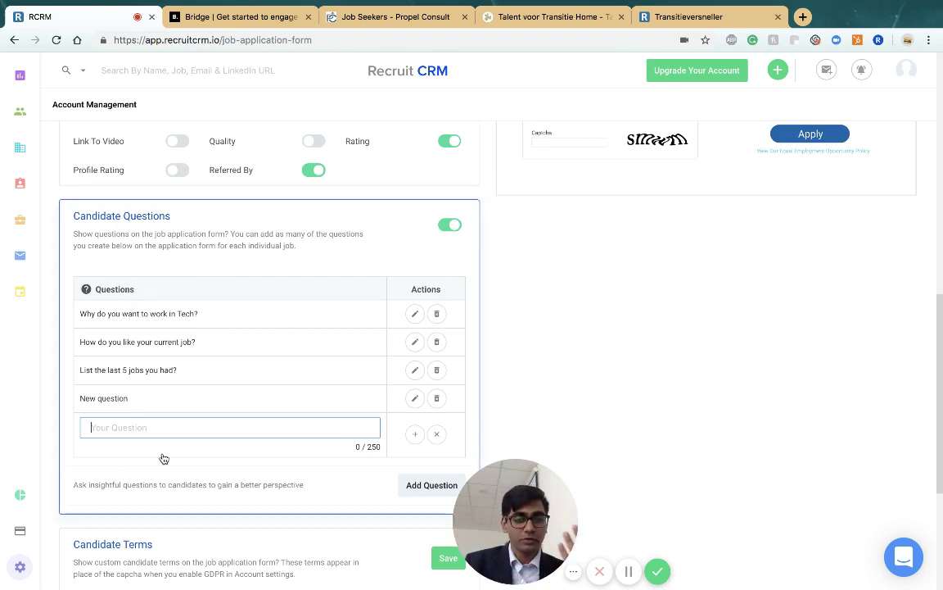
Open the Become A Channel Partner job for editing and activate its Job Application Form Questions selection.
left_click(19, 218)
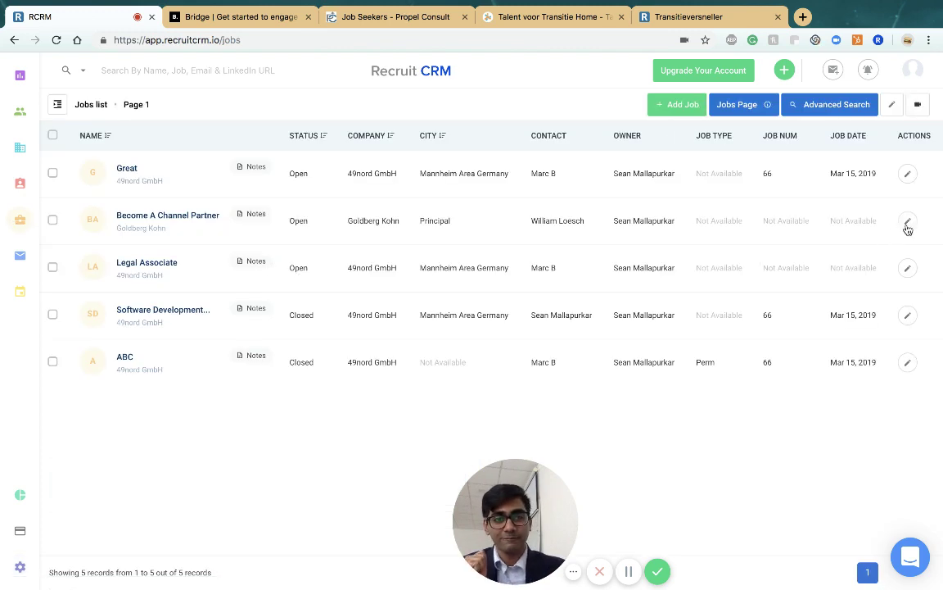
left_click(906, 226)
scroll(722, 358, "down", 15)
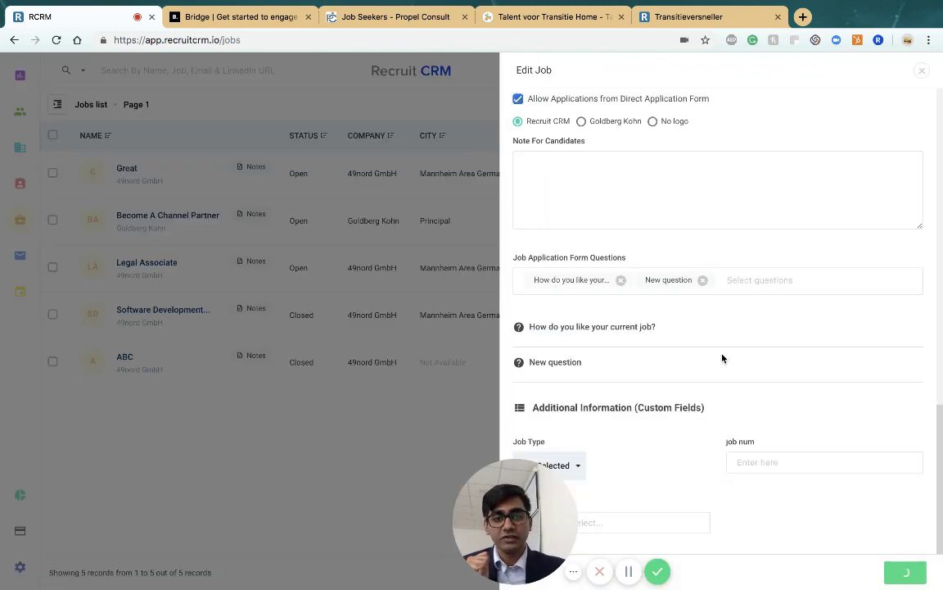
left_click(728, 280)
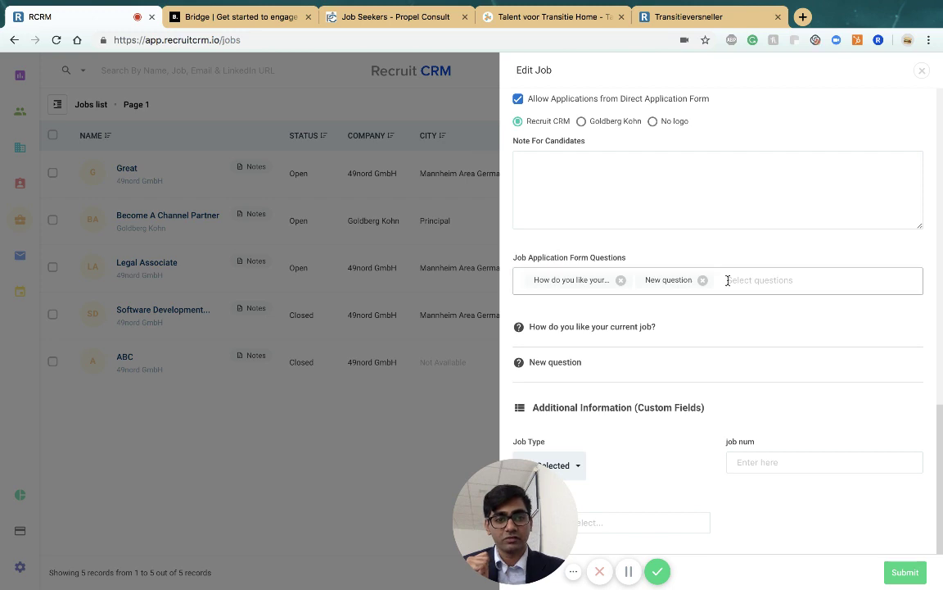